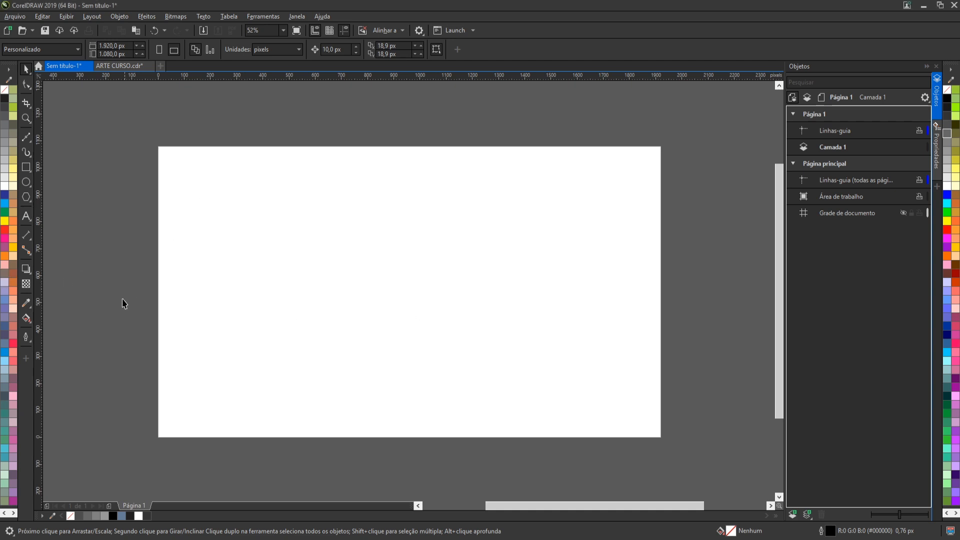
- Create a page-sized rectangle, fill it with dark grey #4D4D4D and remove its outline
{"action": "left_click", "coordinate": [25, 167]}
{"action": "double_click", "coordinate": [25, 167]}
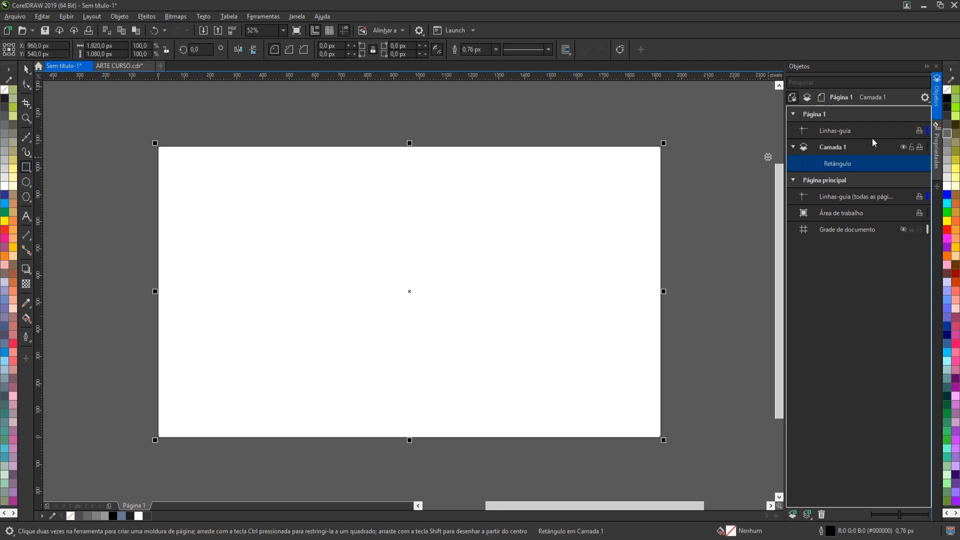
{"action": "left_click", "coordinate": [949, 116]}
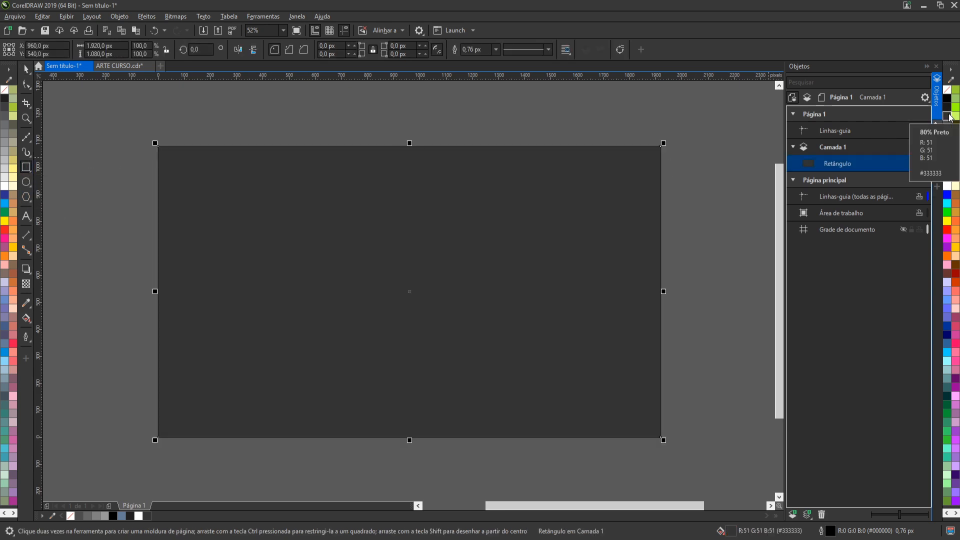
{"action": "left_click", "coordinate": [948, 128]}
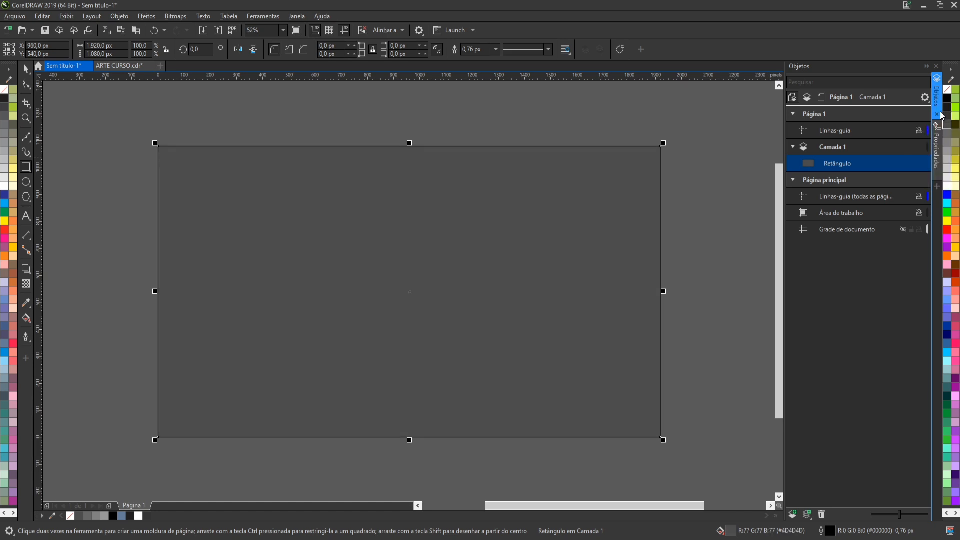
{"action": "right_click", "coordinate": [949, 91]}
- Draw a square, centre it on the page and enlarge it from its centre to 820 x 820 px
{"action": "key", "text": "space"}
{"action": "key", "text": "space"}
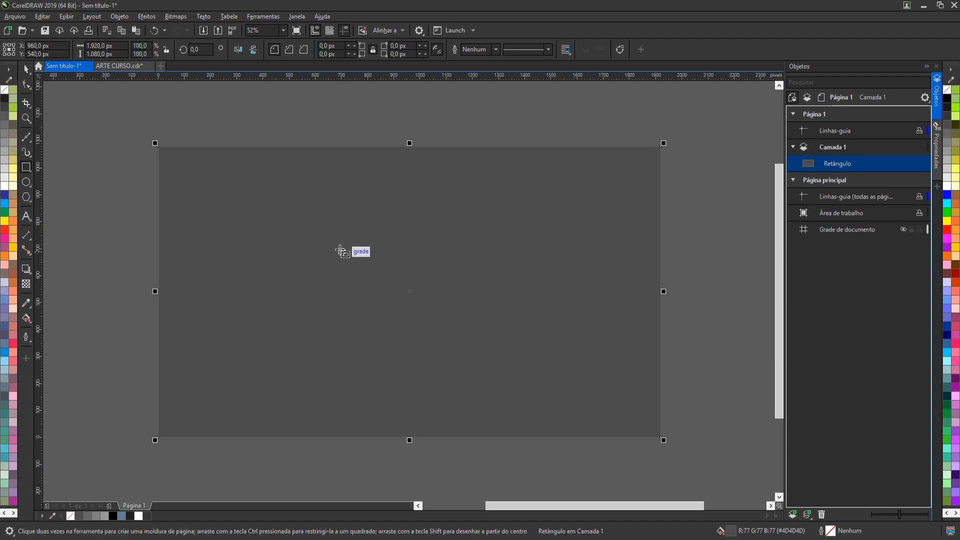
{"action": "left_click_drag", "start_coordinate": [311, 203], "coordinate": [500, 391]}
{"action": "key", "text": "space"}
{"action": "key", "text": "p"}
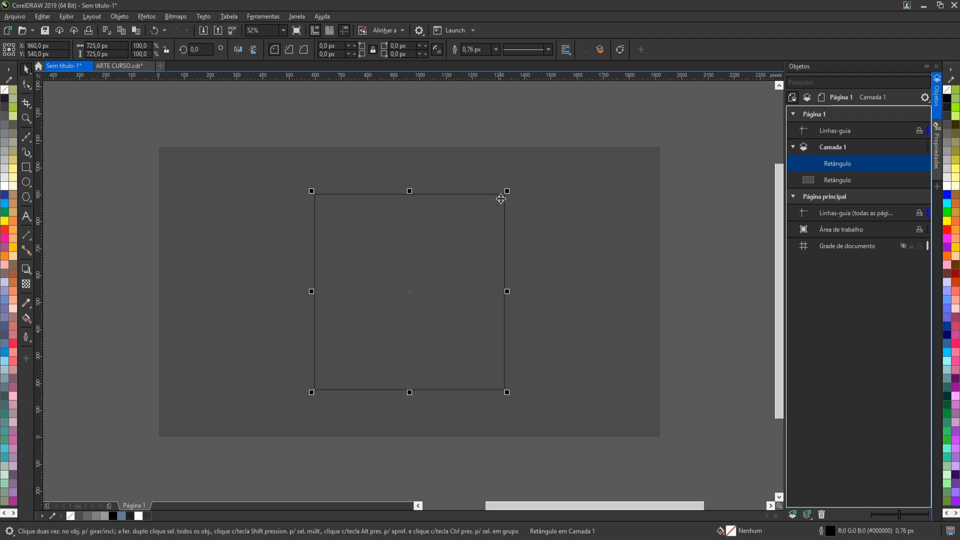
{"action": "left_click_drag", "start_coordinate": [506, 193], "coordinate": [531, 179]}
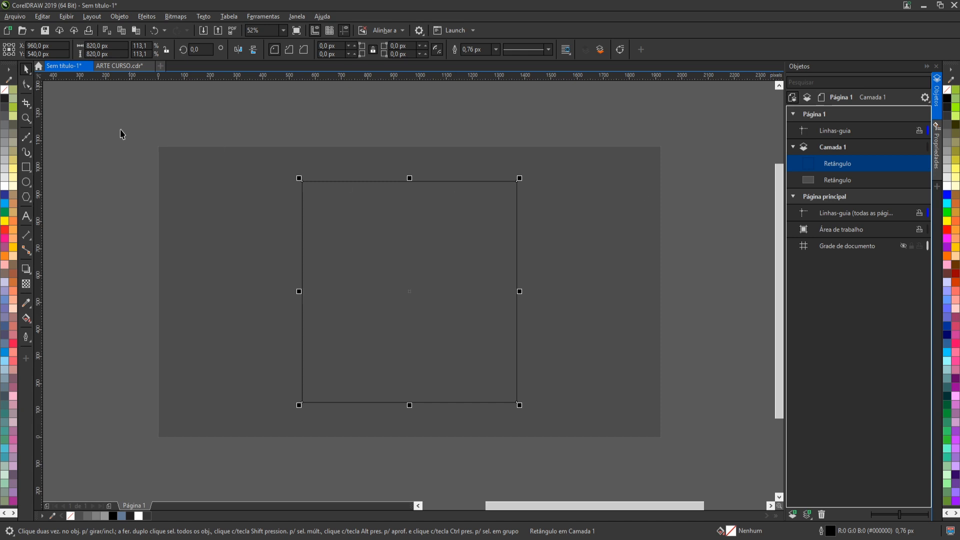
- Copy the burger artwork from ARTE CURSO.cdr into the untitled document and place it over the page's right edge
{"action": "left_click", "coordinate": [119, 65]}
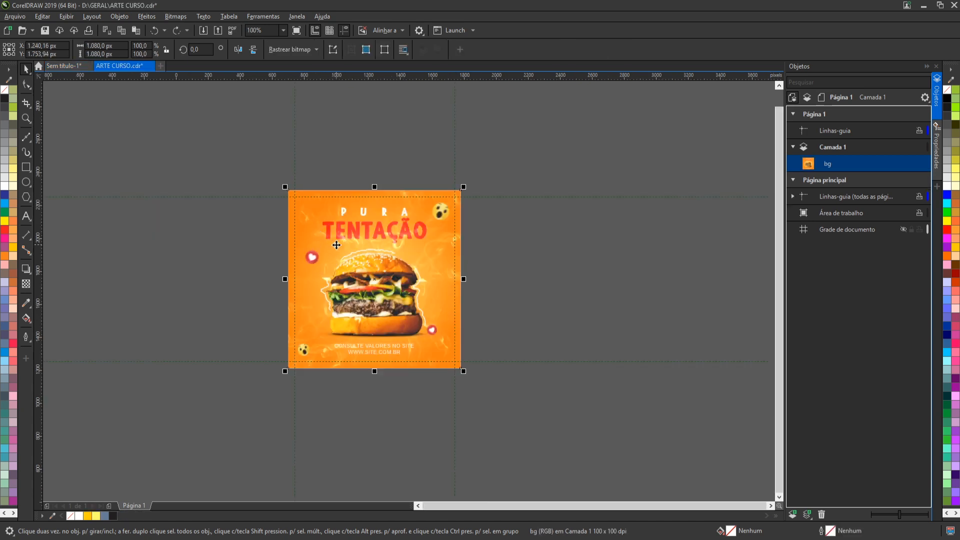
{"action": "key", "text": "ctrl+Tab"}
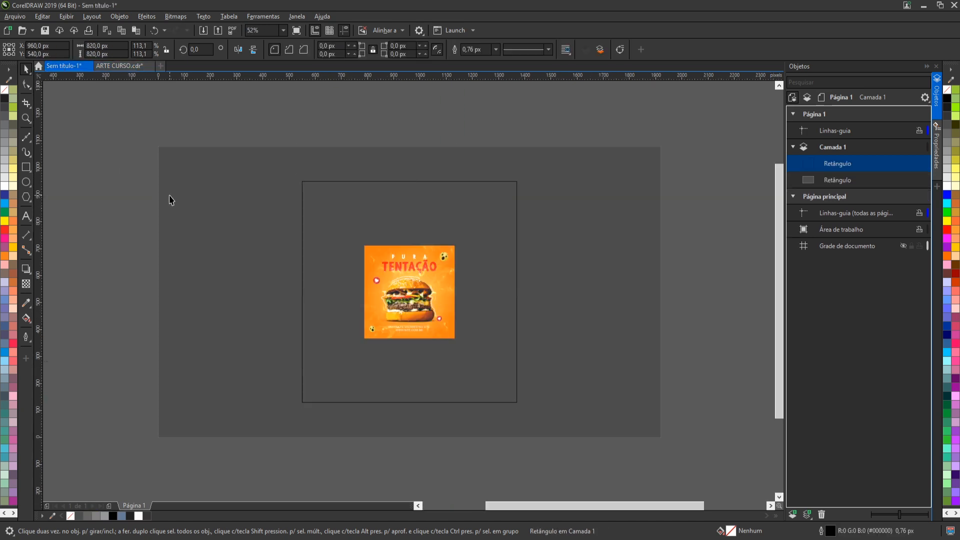
{"action": "left_click_drag", "start_coordinate": [410, 292], "coordinate": [669, 237]}
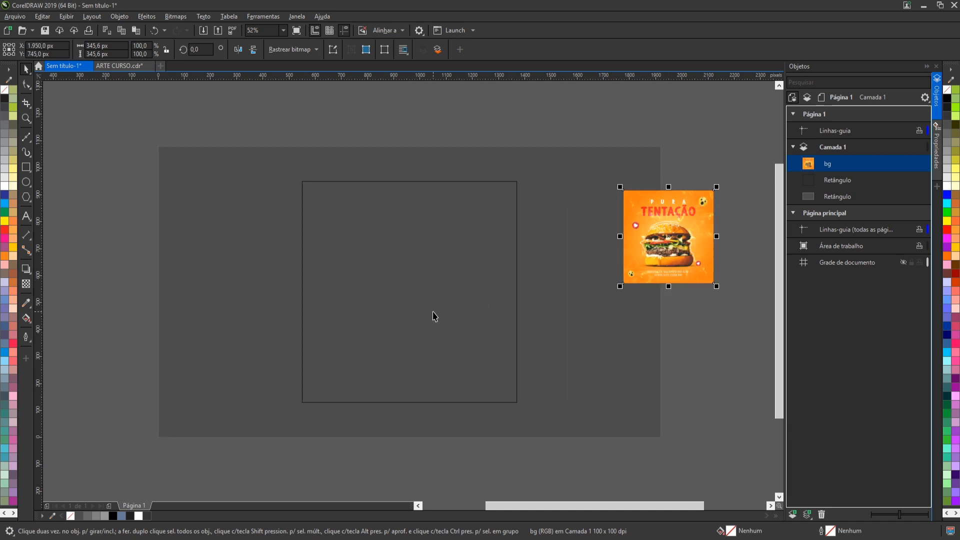
- Fill the centred square with 80% black (#333333) and remove its outline
{"action": "left_click", "coordinate": [838, 180]}
{"action": "left_click", "coordinate": [947, 118]}
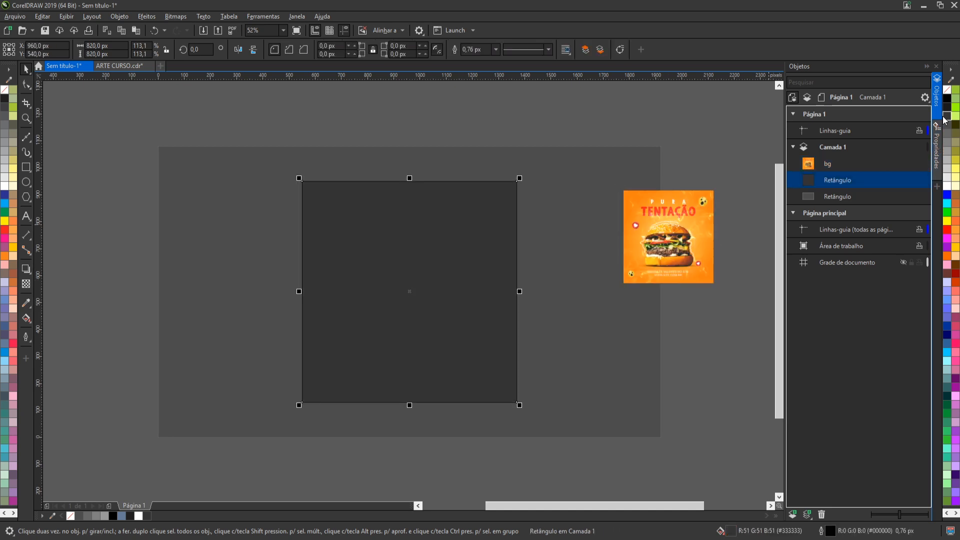
{"action": "right_click", "coordinate": [947, 89]}
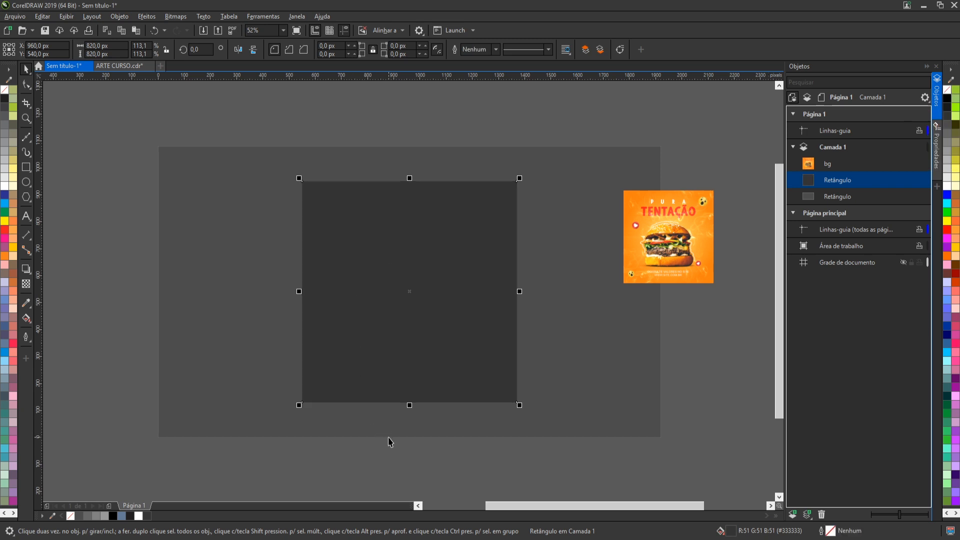
- Duplicate the square as an 820 x 85 px strip along its bottom edge, fill it black and order it behind the square
{"action": "scroll", "coordinate": [388, 444], "scroll_direction": "up", "scroll_amount": 1}
{"action": "scroll", "coordinate": [392, 430], "scroll_direction": "down", "scroll_amount": 1}
{"action": "left_click_drag", "start_coordinate": [409, 189], "coordinate": [423, 382]}
{"action": "left_click", "coordinate": [115, 516]}
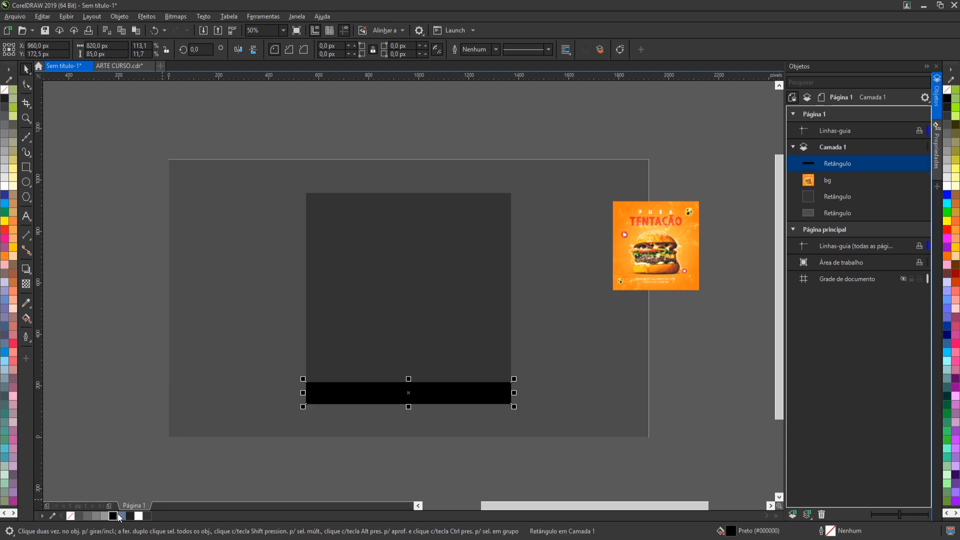
{"action": "left_click_drag", "start_coordinate": [821, 161], "coordinate": [830, 204]}
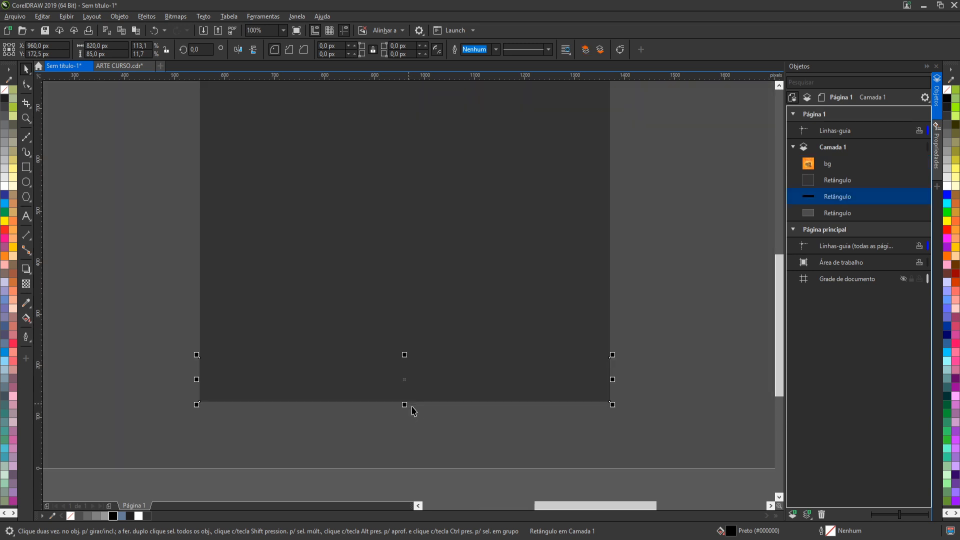
- Move the black strip down to protrude below the square and narrow it from its centre to 770 px
{"action": "scroll", "coordinate": [414, 408], "scroll_direction": "up", "scroll_amount": 1}
{"action": "left_click_drag", "start_coordinate": [406, 385], "coordinate": [406, 396]}
{"action": "left_click_drag", "start_coordinate": [612, 394], "coordinate": [596, 394]}
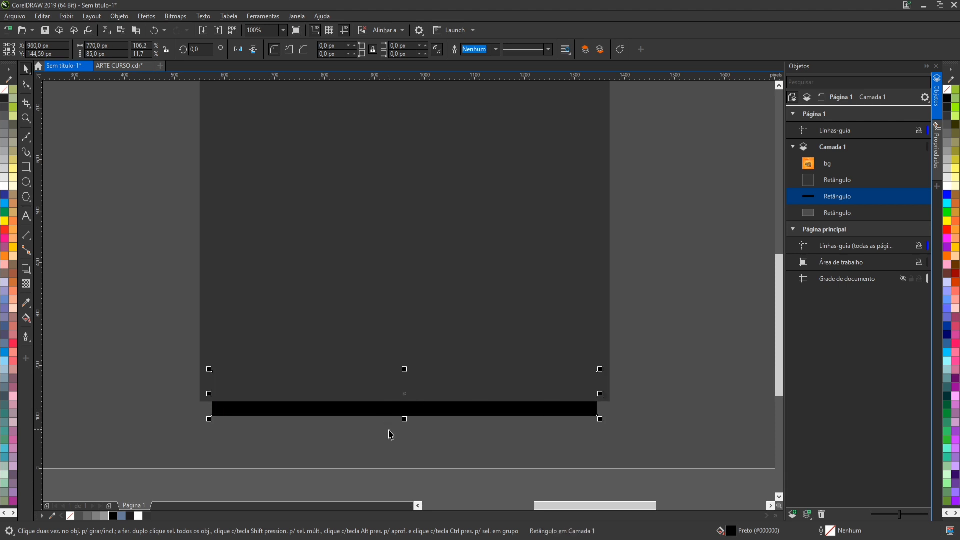
- Convert the black strip to curves and bend its lower edge upward until its middle meets the square's bottom edge
{"action": "scroll", "coordinate": [389, 432], "scroll_direction": "up", "scroll_amount": 1}
{"action": "scroll", "coordinate": [418, 376], "scroll_direction": "down", "scroll_amount": 1}
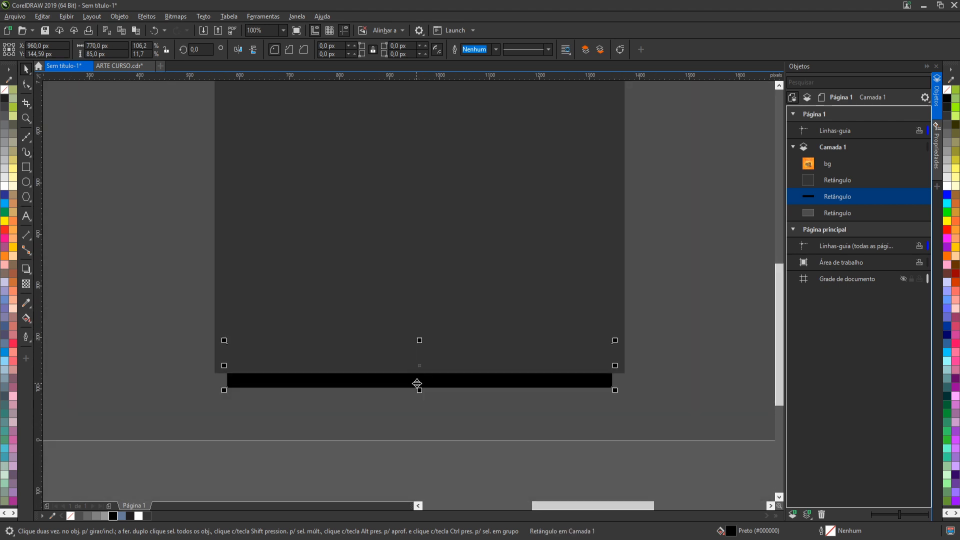
{"action": "key", "text": "F10"}
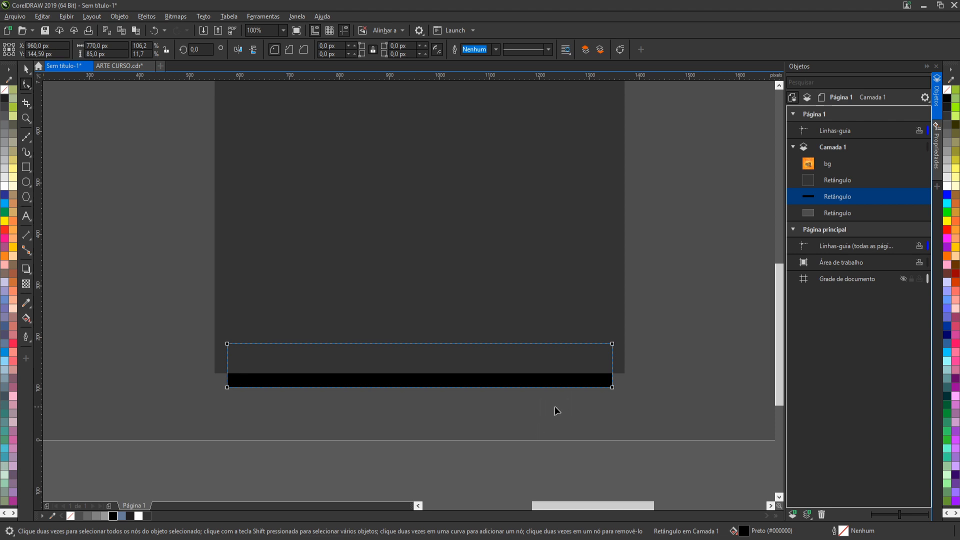
{"action": "key", "text": "ctrl+q"}
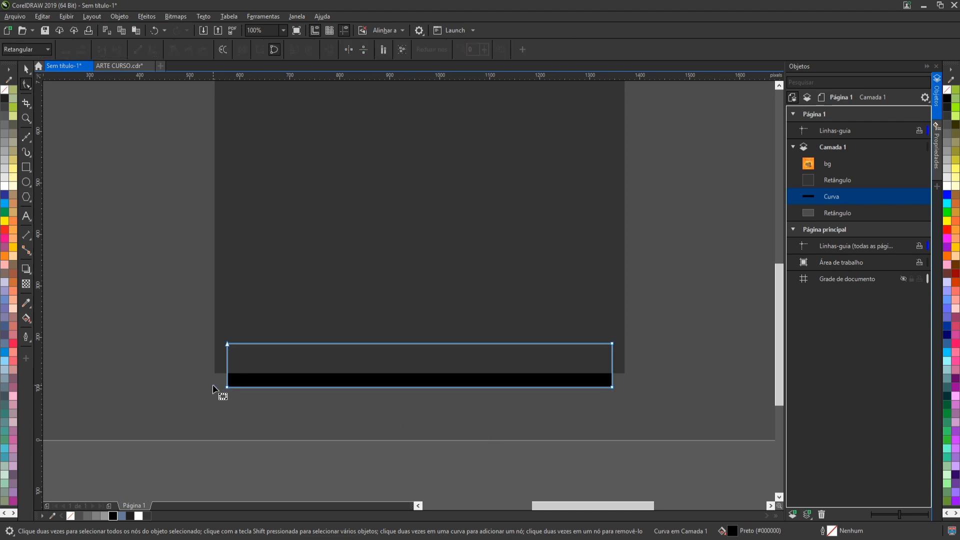
{"action": "left_click_drag", "start_coordinate": [241, 408], "coordinate": [240, 408]}
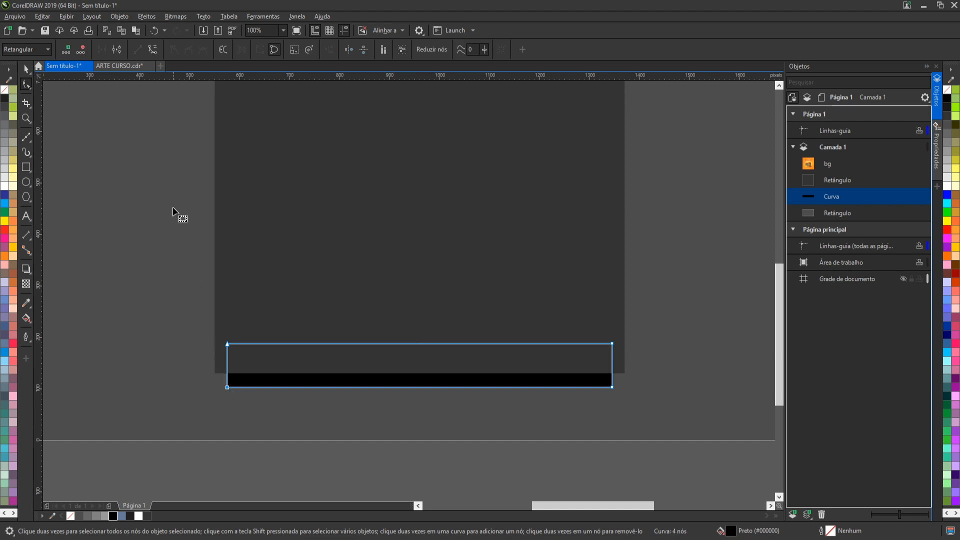
{"action": "left_click", "coordinate": [152, 48]}
{"action": "scroll", "coordinate": [416, 391], "scroll_direction": "up", "scroll_amount": 1}
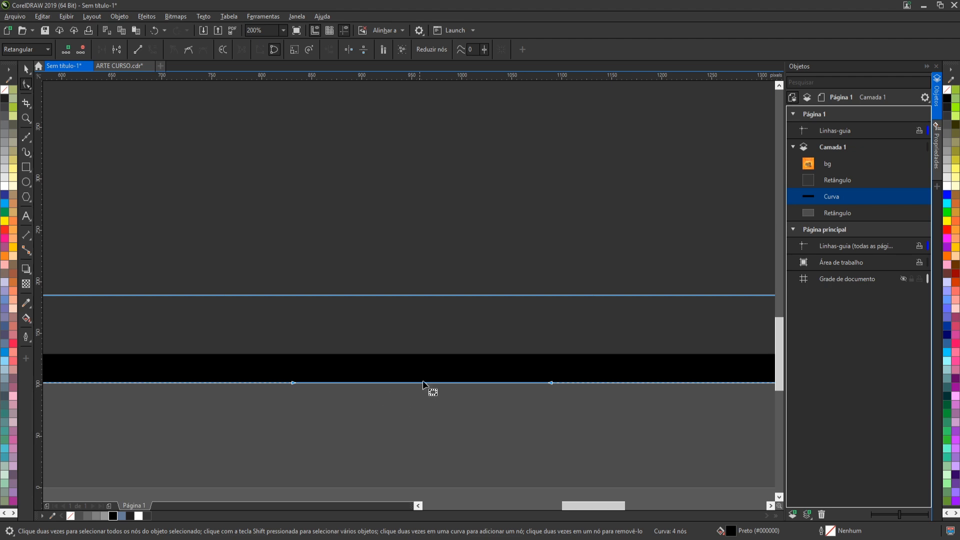
{"action": "scroll", "coordinate": [441, 323], "scroll_direction": "down", "scroll_amount": 1}
{"action": "left_click_drag", "start_coordinate": [426, 351], "coordinate": [428, 338]}
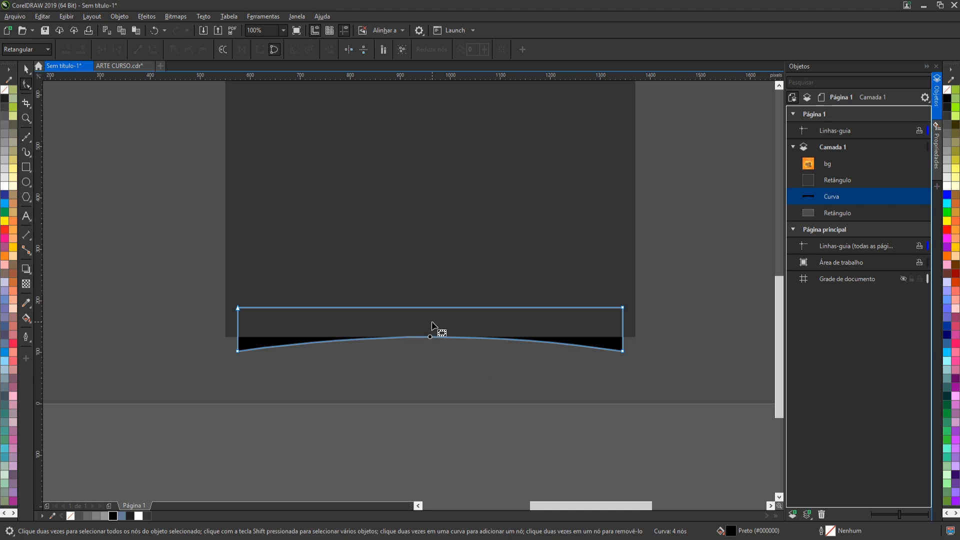
{"action": "key", "text": "space"}
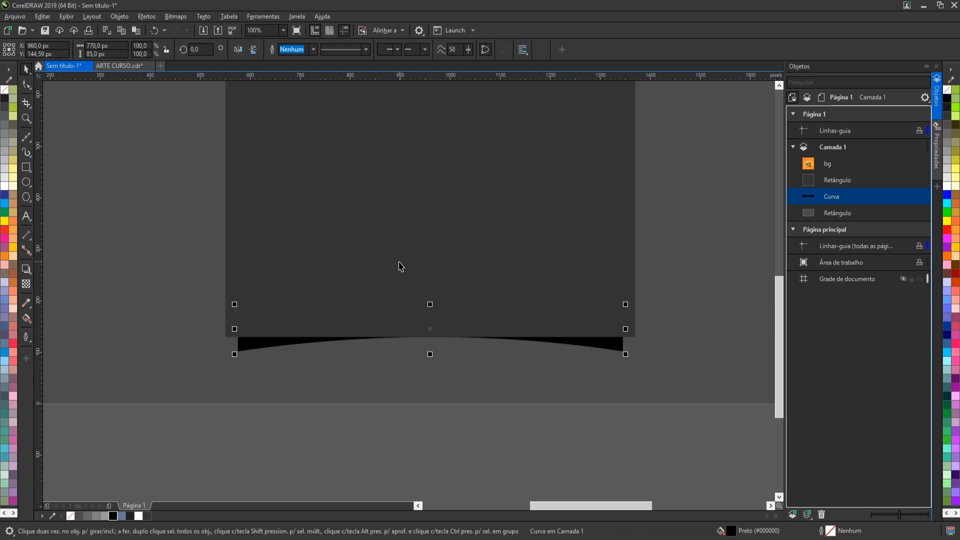
- Apply a reduced-radius Gaussian blur to the curved black strip to form a soft shadow, then deselect it
{"action": "left_click", "coordinate": [147, 20]}
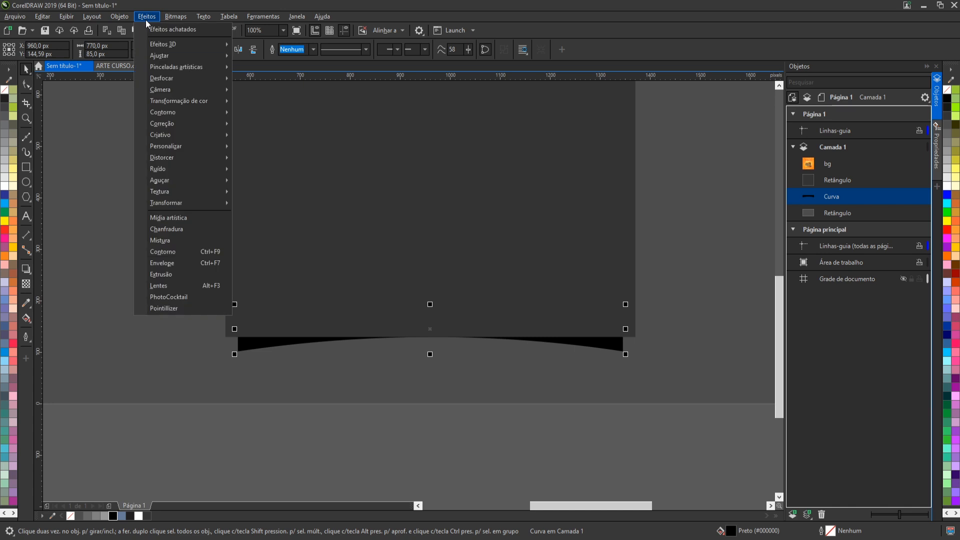
{"action": "mouse_move", "coordinate": [172, 79]}
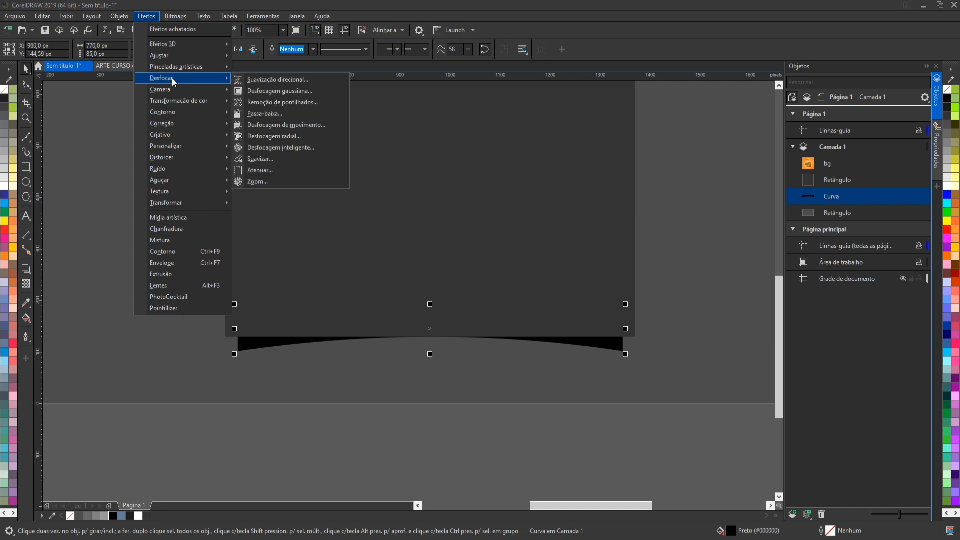
{"action": "left_click", "coordinate": [267, 91]}
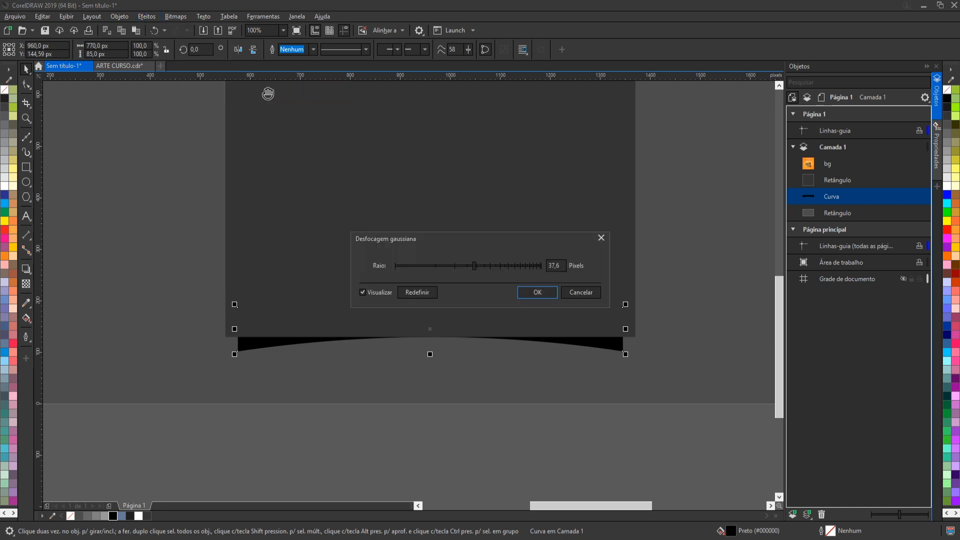
{"action": "left_click", "coordinate": [456, 266]}
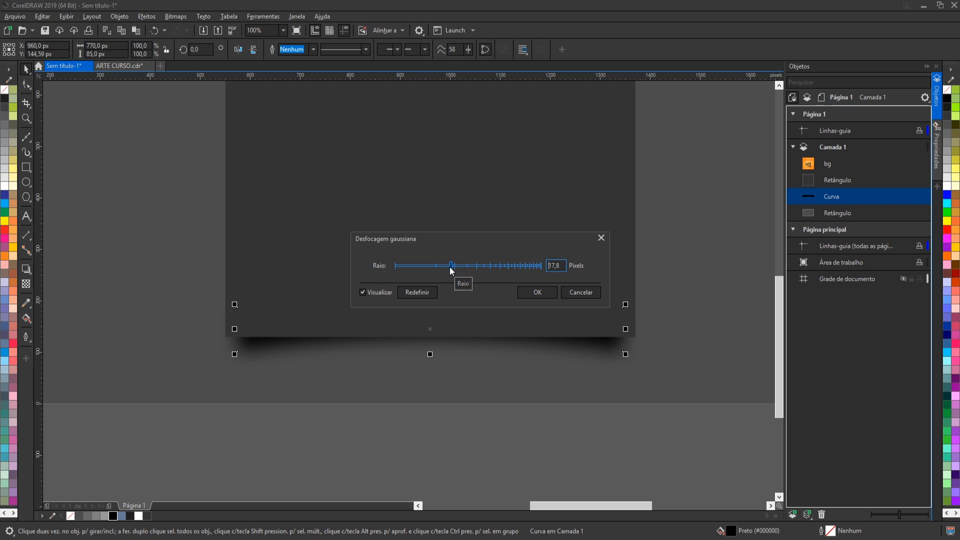
{"action": "left_click", "coordinate": [446, 268]}
{"action": "left_click", "coordinate": [440, 266]}
{"action": "left_click_drag", "start_coordinate": [491, 237], "coordinate": [502, 185]}
{"action": "left_click", "coordinate": [541, 240]}
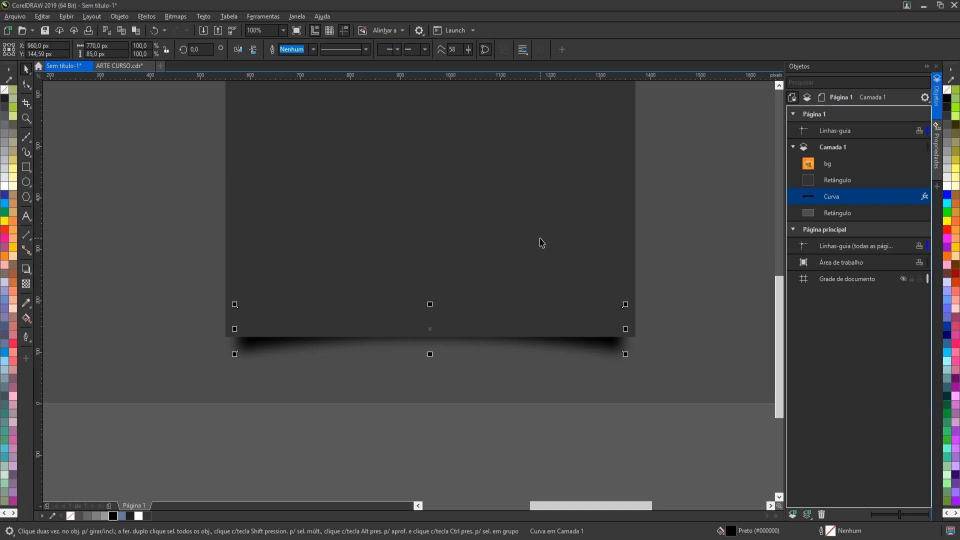
{"action": "scroll", "coordinate": [455, 351], "scroll_direction": "down", "scroll_amount": 2}
{"action": "left_click", "coordinate": [454, 403]}
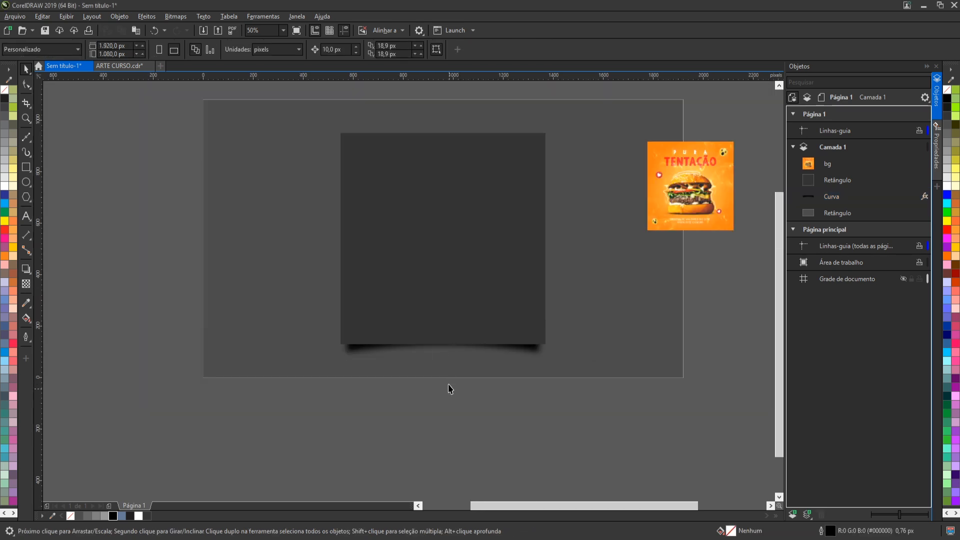
- Narrow the blurred shadow shape from its centre to 740 px wide
{"action": "scroll", "coordinate": [440, 360], "scroll_direction": "up", "scroll_amount": 2}
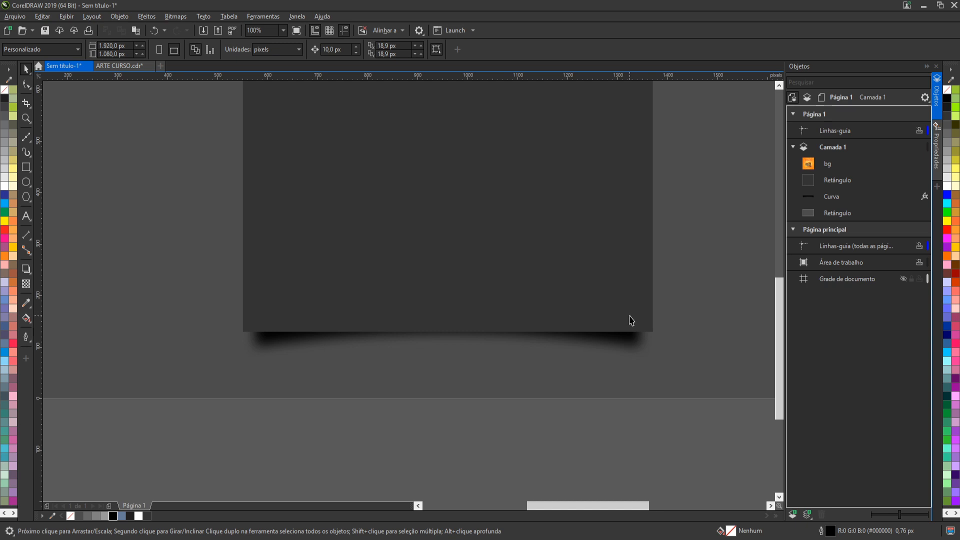
{"action": "left_click", "coordinate": [613, 342]}
{"action": "scroll", "coordinate": [635, 325], "scroll_direction": "up", "scroll_amount": 2}
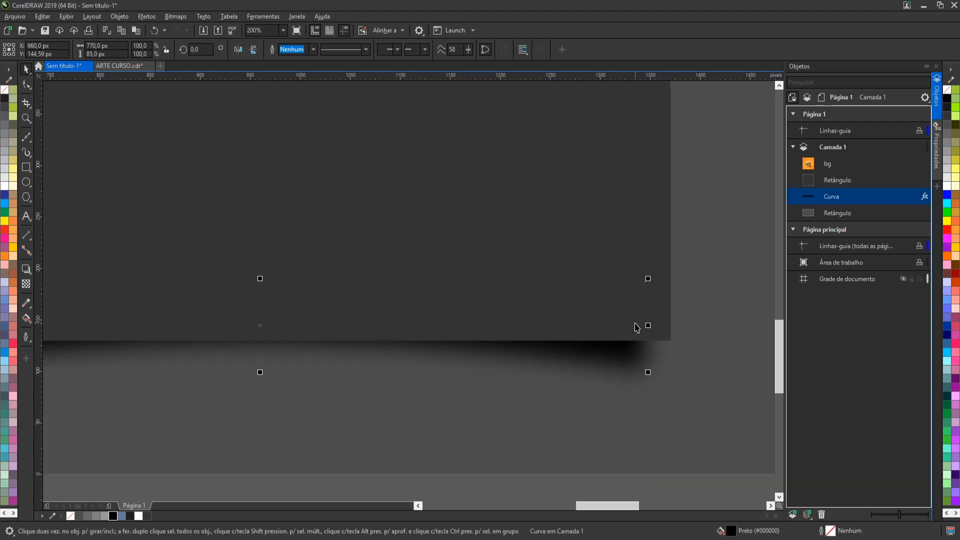
{"action": "left_click_drag", "start_coordinate": [649, 325], "coordinate": [633, 325]}
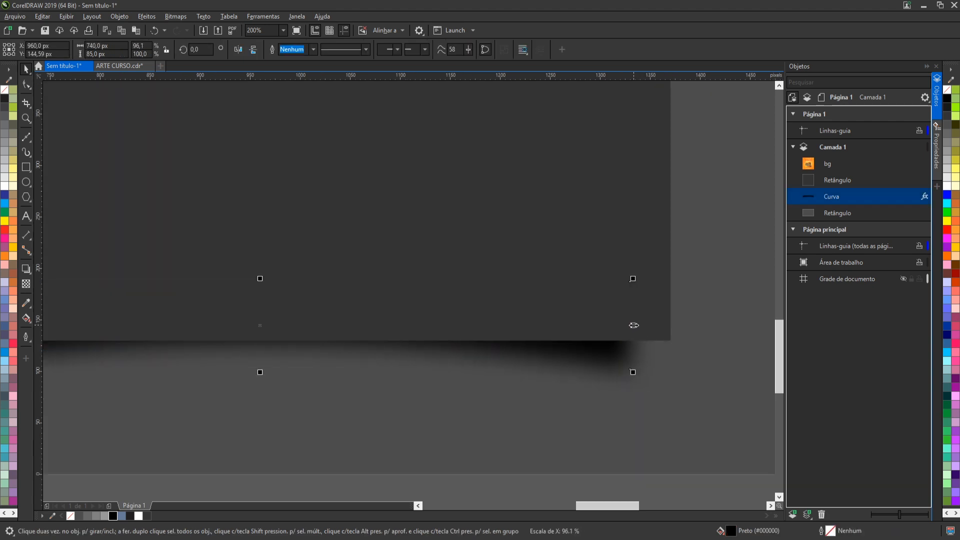
- Apply a horizontal linear transparency to the shadow, fading it out from the middle toward the square's right side
{"action": "scroll", "coordinate": [643, 314], "scroll_direction": "down", "scroll_amount": 2}
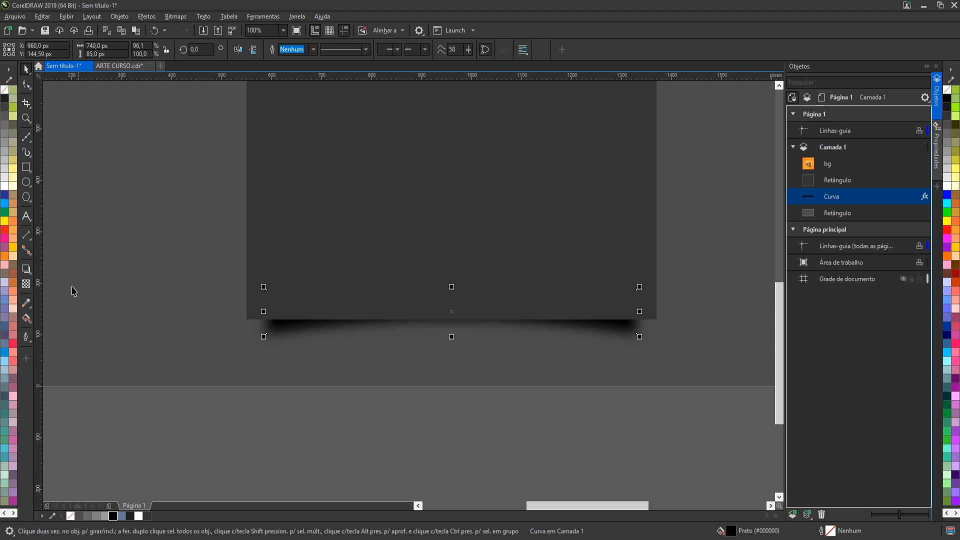
{"action": "left_click", "coordinate": [26, 285]}
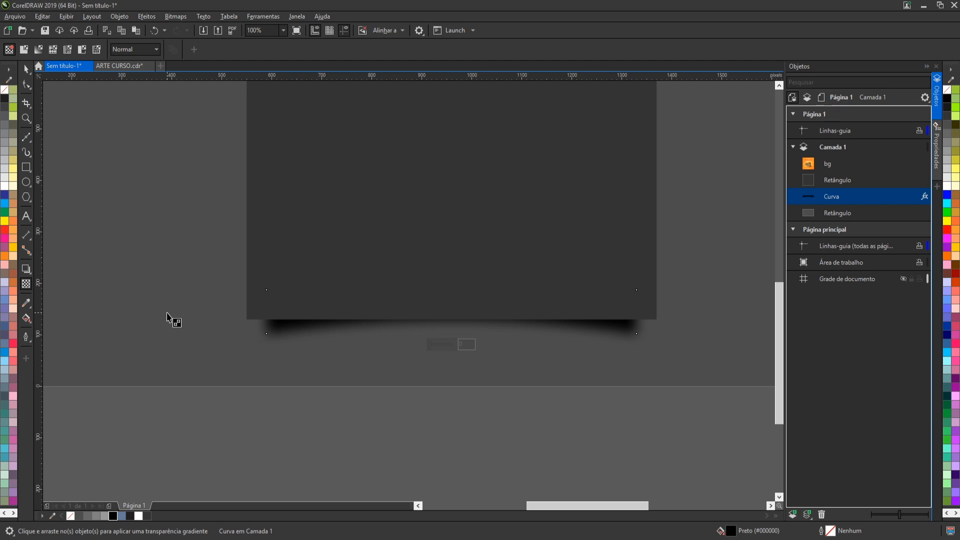
{"action": "left_click_drag", "start_coordinate": [424, 320], "coordinate": [529, 319]}
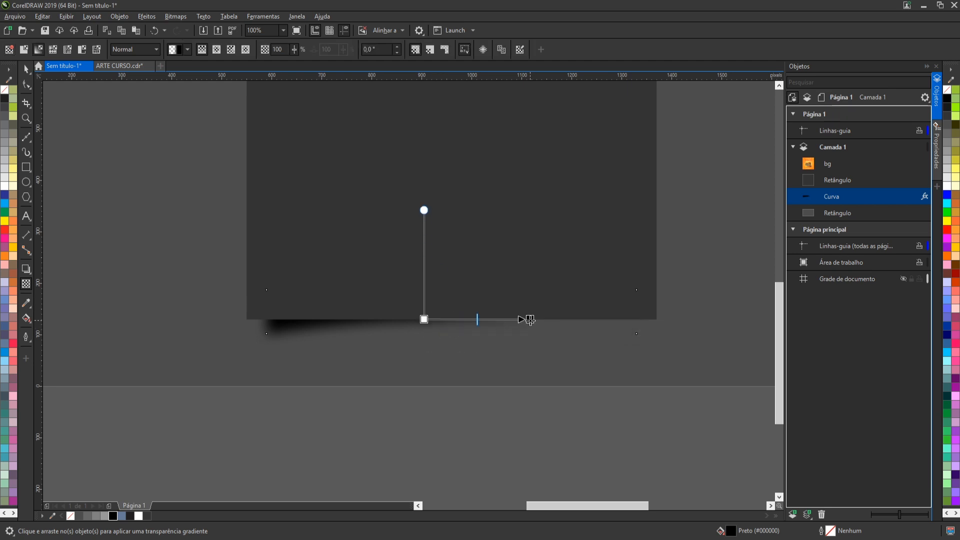
{"action": "scroll", "coordinate": [525, 338], "scroll_direction": "up", "scroll_amount": 1}
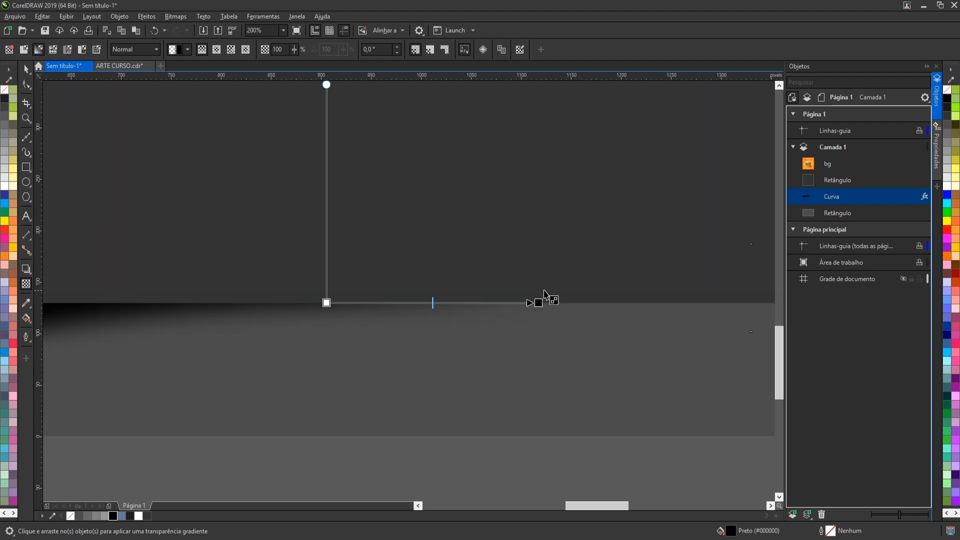
{"action": "scroll", "coordinate": [538, 298], "scroll_direction": "down", "scroll_amount": 1}
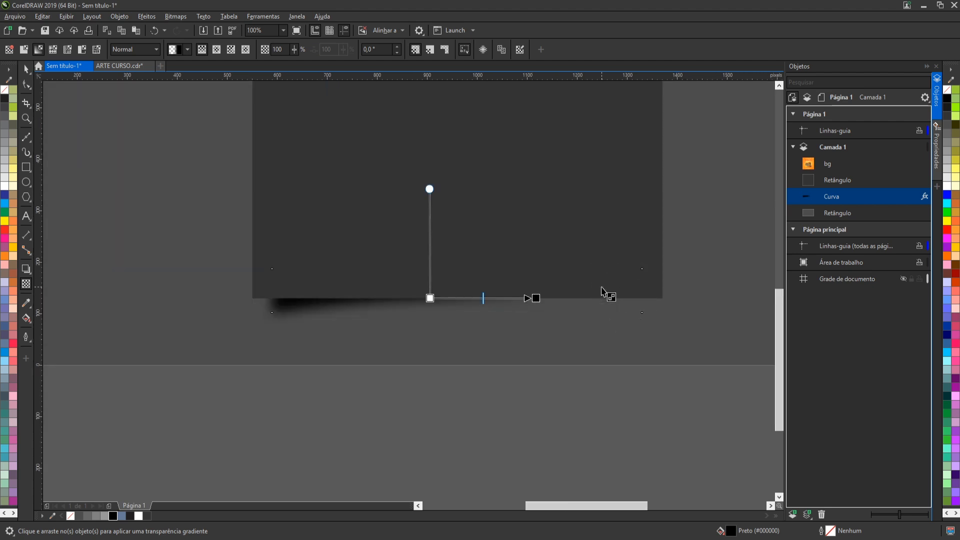
- Change the shadow's transparency to a circular gradient centred near the square's middle, opaque at the centre and fully transparent at the outer edge
{"action": "scroll", "coordinate": [535, 299], "scroll_direction": "up", "scroll_amount": 1}
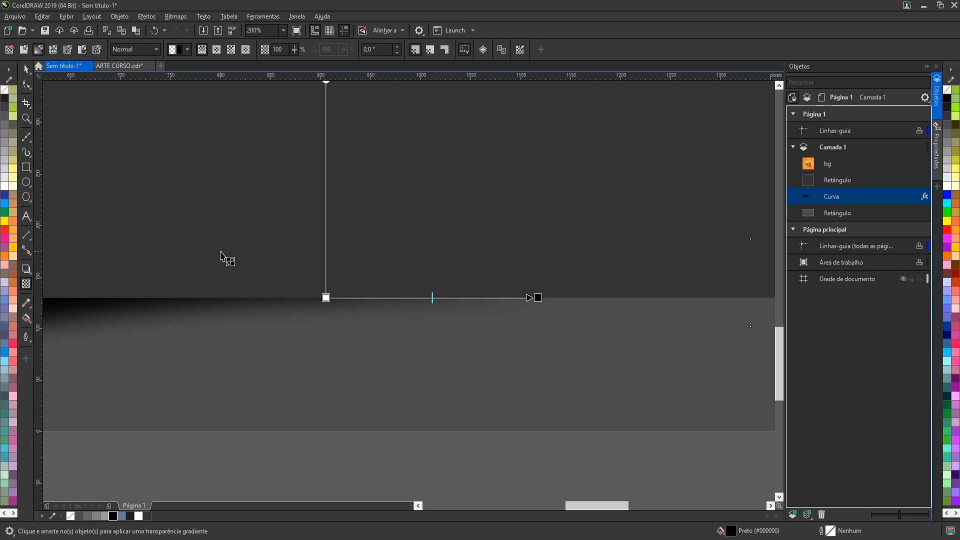
{"action": "left_click", "coordinate": [217, 50]}
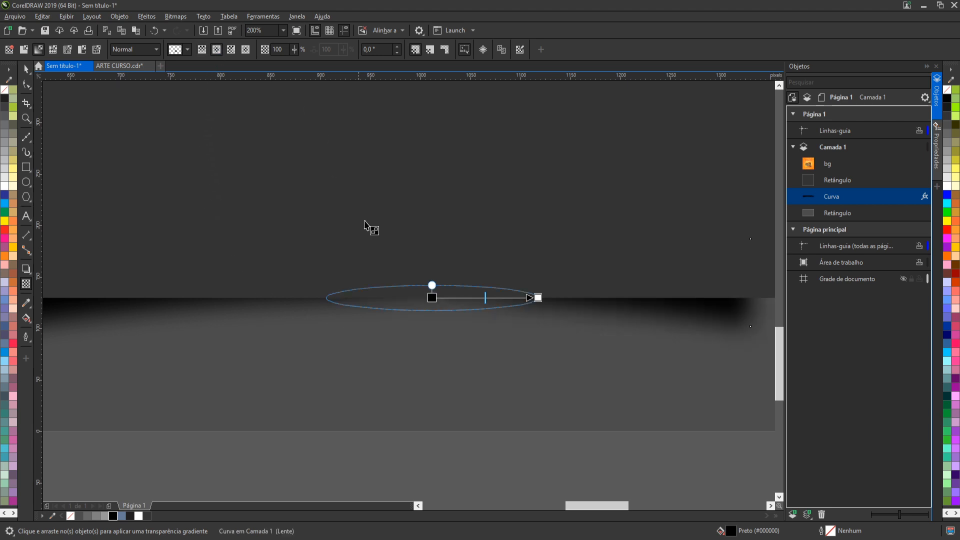
{"action": "left_click_drag", "start_coordinate": [431, 299], "coordinate": [419, 184]}
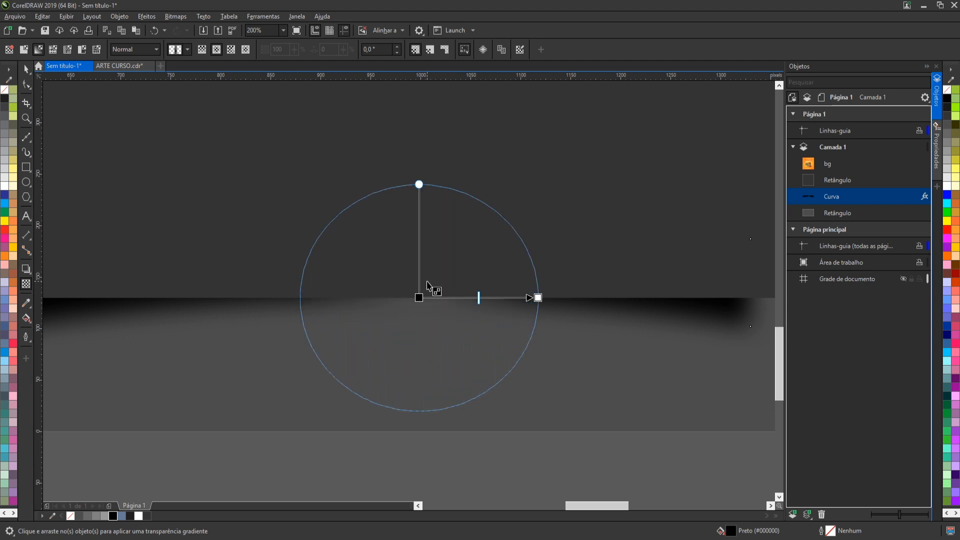
{"action": "left_click_drag", "start_coordinate": [421, 297], "coordinate": [399, 298]}
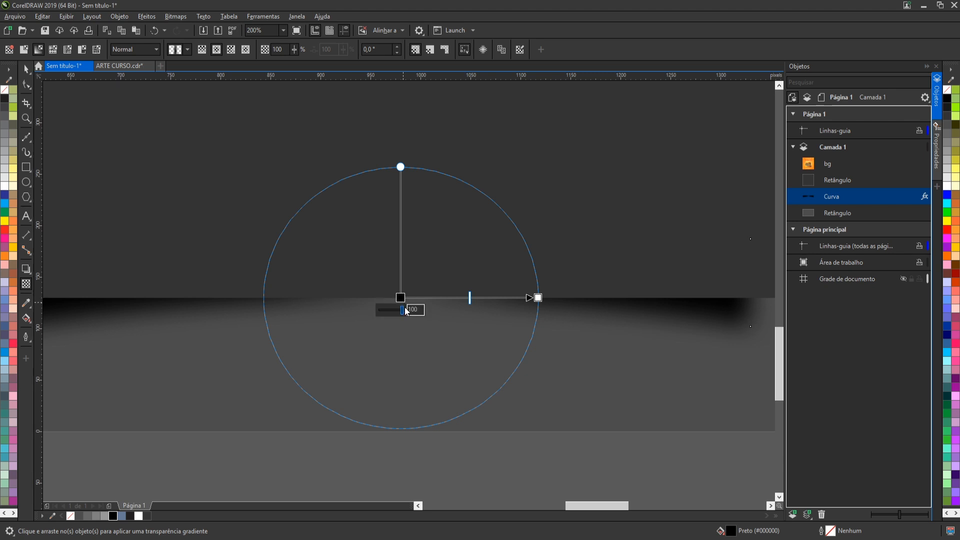
{"action": "left_click", "coordinate": [948, 186]}
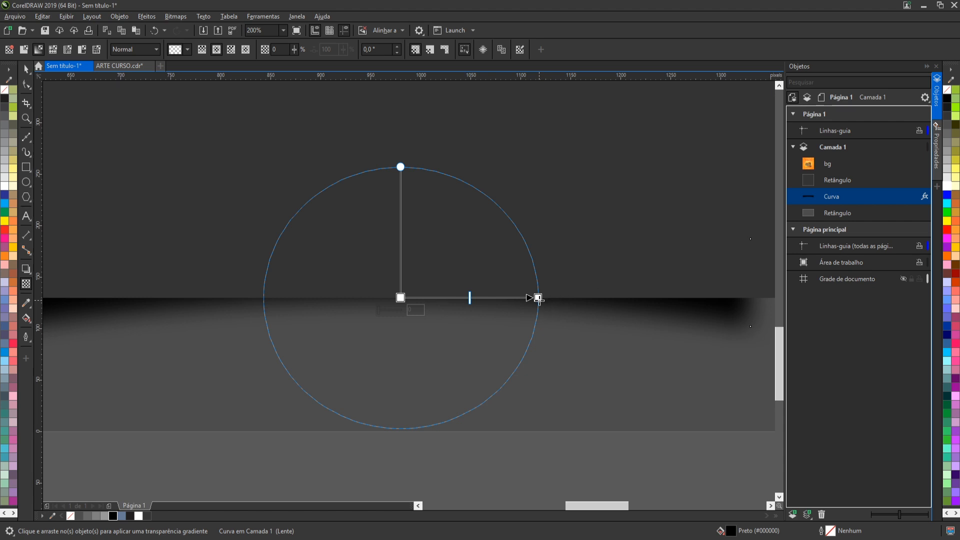
{"action": "left_click", "coordinate": [947, 102]}
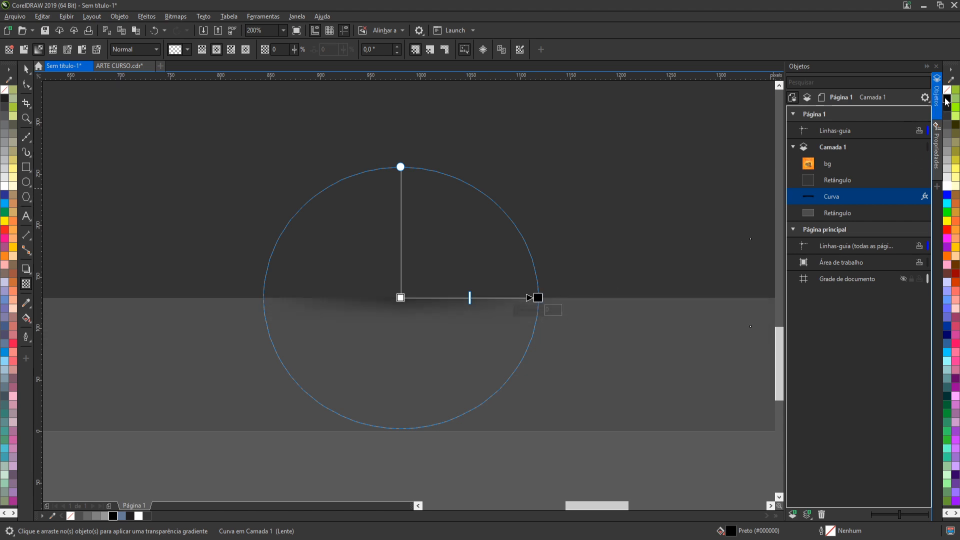
- Enlarge the circular transparency beyond the square's sides and shift its midpoint outward to soften the shadow's ends, then deselect the shadow
{"action": "scroll", "coordinate": [336, 280], "scroll_direction": "down", "scroll_amount": 2}
{"action": "left_click_drag", "start_coordinate": [432, 289], "coordinate": [601, 288]}
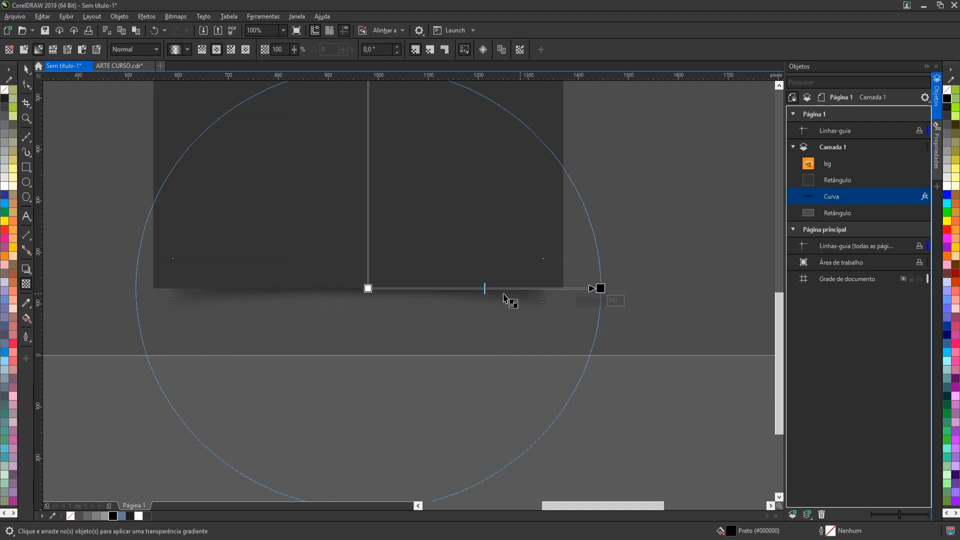
{"action": "scroll", "coordinate": [424, 310], "scroll_direction": "up", "scroll_amount": 2}
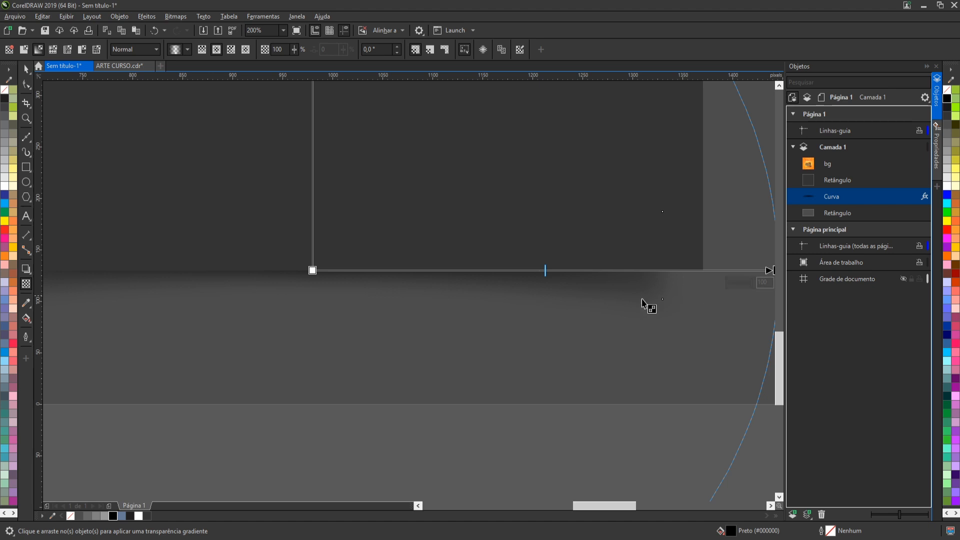
{"action": "left_click_drag", "start_coordinate": [547, 270], "coordinate": [583, 270]}
{"action": "scroll", "coordinate": [361, 283], "scroll_direction": "down", "scroll_amount": 2}
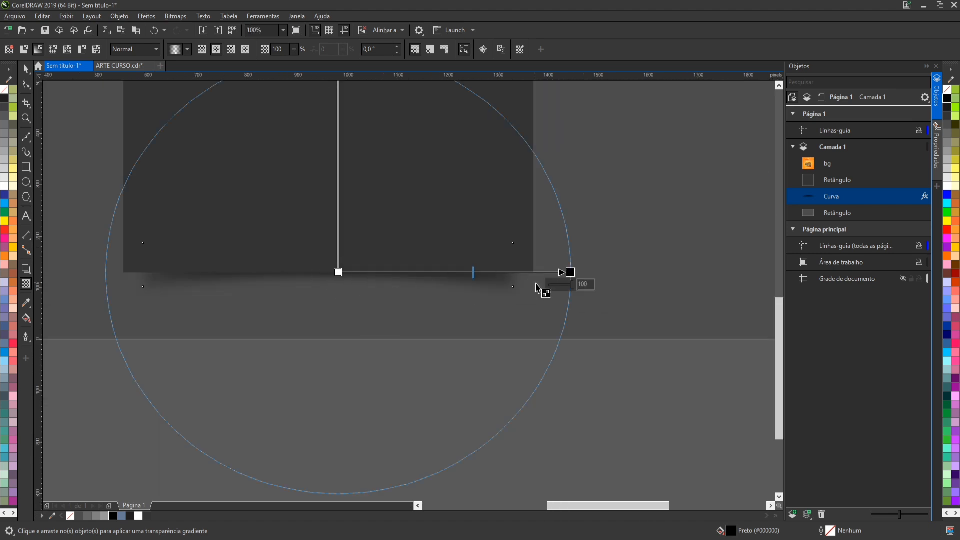
{"action": "left_click_drag", "start_coordinate": [563, 279], "coordinate": [575, 273]}
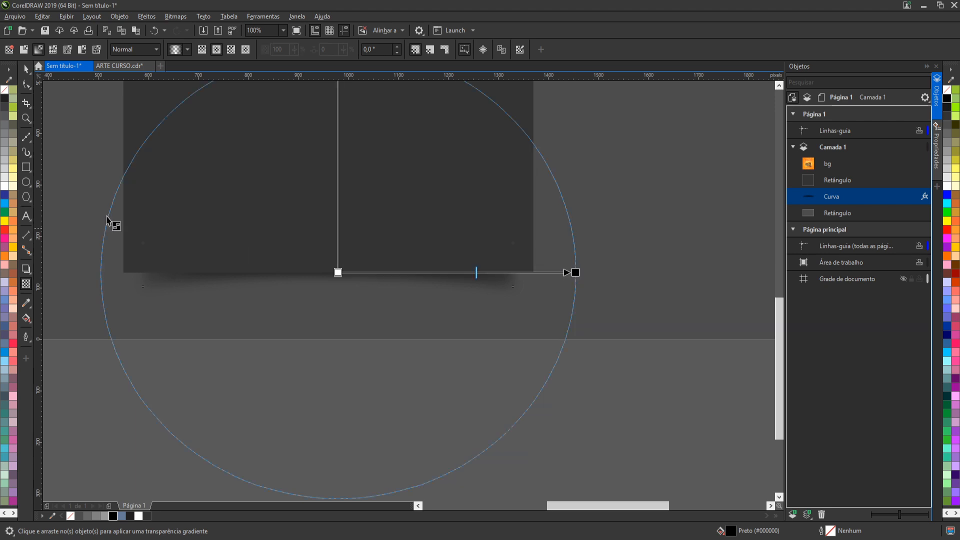
{"action": "left_click", "coordinate": [26, 68]}
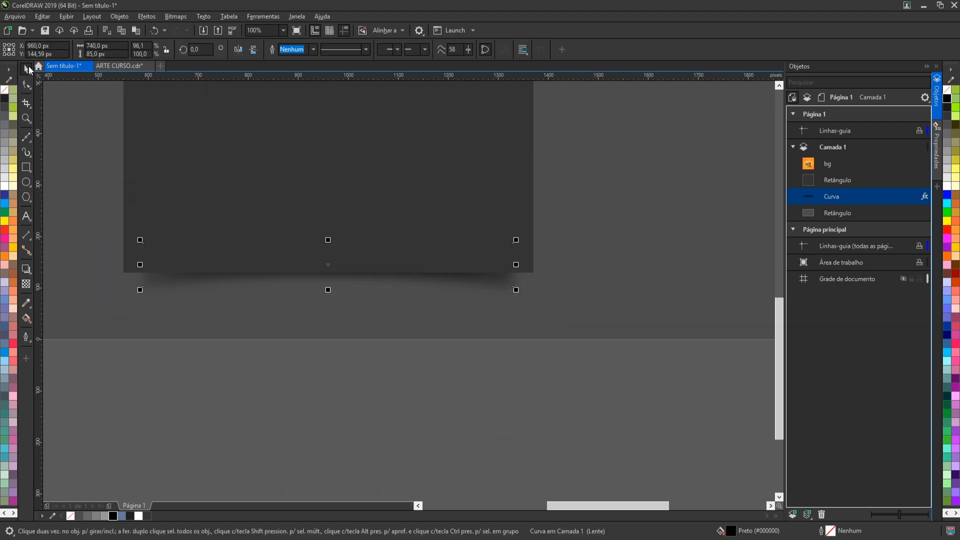
{"action": "left_click", "coordinate": [262, 382]}
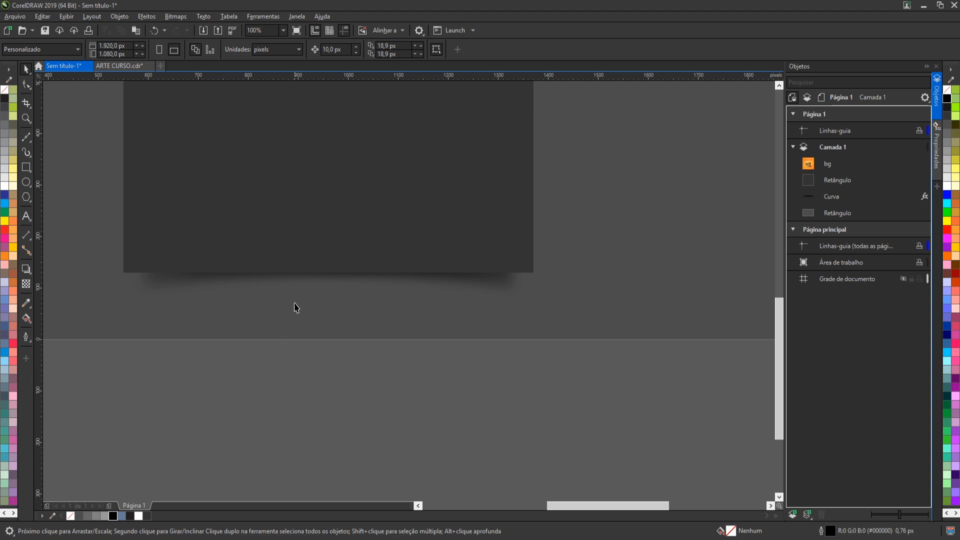
- Bend the shadow curve's lower edge further upward by raising both of its curve handles by about the same amount
{"action": "scroll", "coordinate": [306, 293], "scroll_direction": "up", "scroll_amount": 2}
{"action": "left_click", "coordinate": [325, 266]}
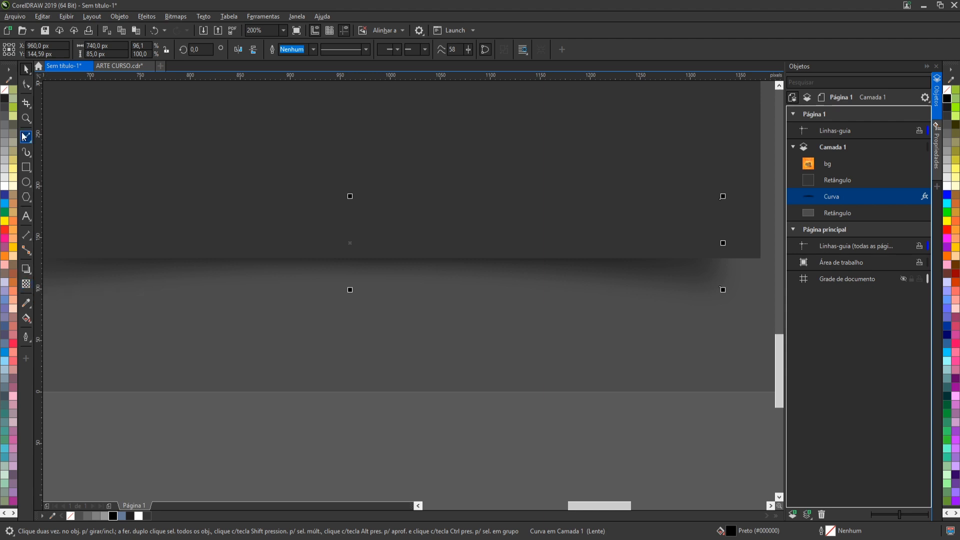
{"action": "left_click", "coordinate": [27, 85]}
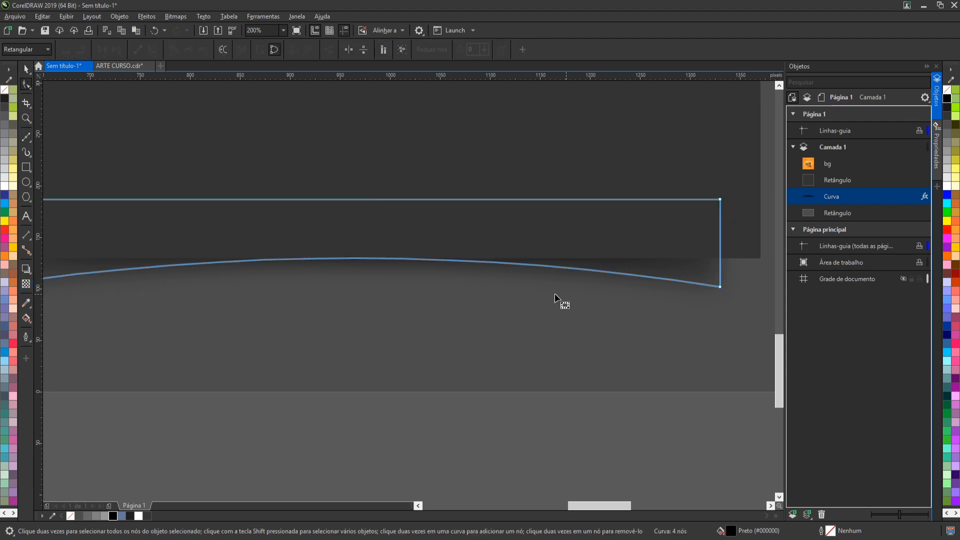
{"action": "scroll", "coordinate": [554, 293], "scroll_direction": "down", "scroll_amount": 2}
{"action": "left_click_drag", "start_coordinate": [247, 268], "coordinate": [428, 311]}
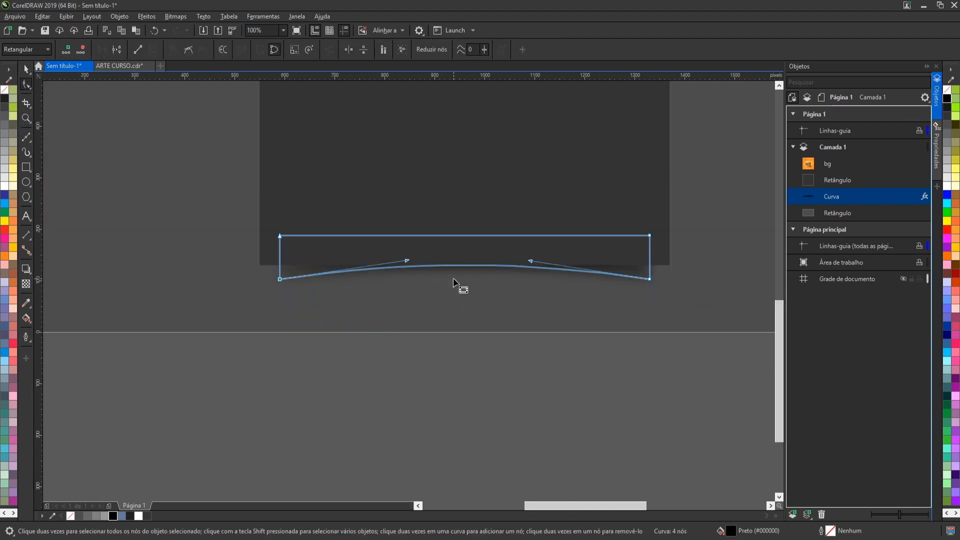
{"action": "scroll", "coordinate": [453, 277], "scroll_direction": "up", "scroll_amount": 2}
{"action": "left_click_drag", "start_coordinate": [408, 261], "coordinate": [407, 257]}
{"action": "left_click_drag", "start_coordinate": [363, 236], "coordinate": [361, 231]}
{"action": "left_click_drag", "start_coordinate": [607, 243], "coordinate": [609, 237]}
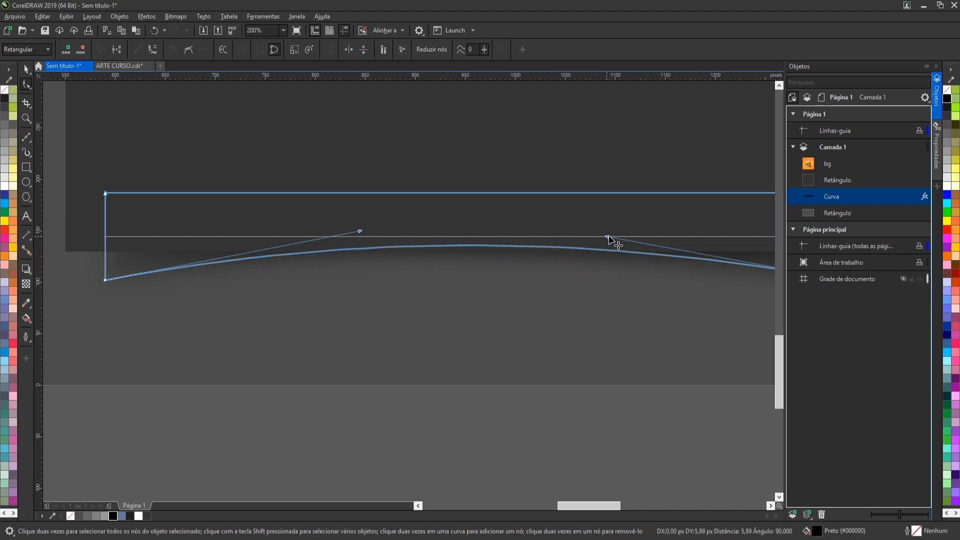
{"action": "key", "text": "space"}
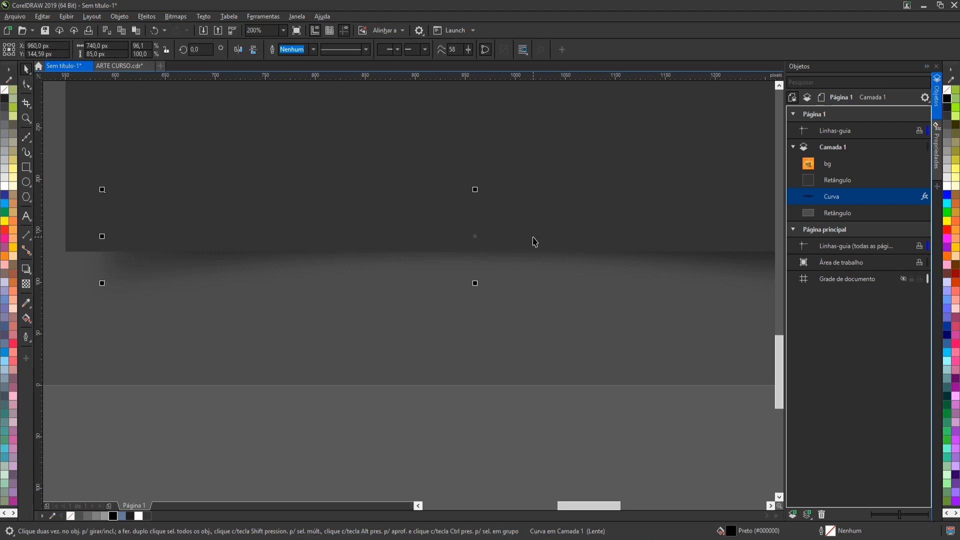
- Move the shadow straight up slightly behind the square's bottom edge, to a Y position of 149.59 px
{"action": "scroll", "coordinate": [500, 279], "scroll_direction": "down", "scroll_amount": 4}
{"action": "scroll", "coordinate": [500, 280], "scroll_direction": "up", "scroll_amount": 4}
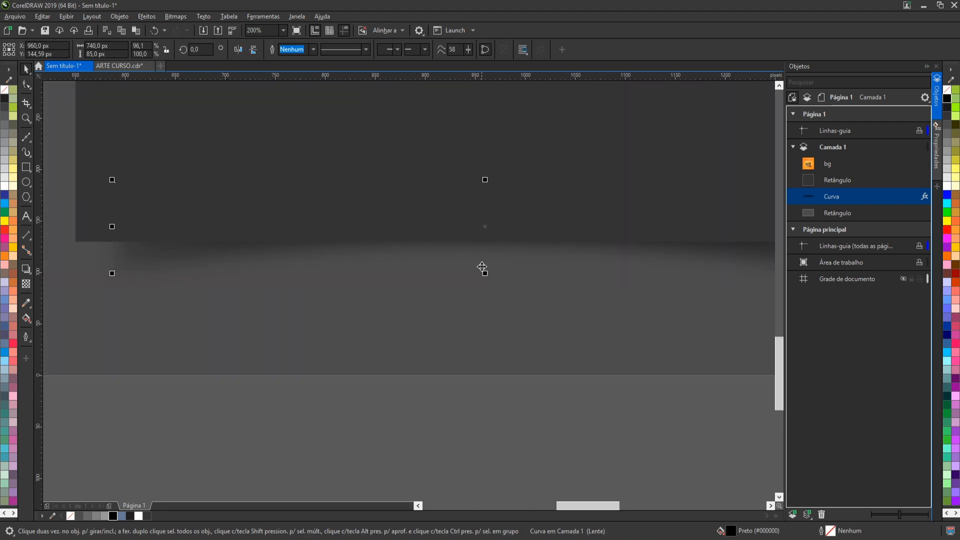
{"action": "left_click", "coordinate": [485, 227]}
{"action": "scroll", "coordinate": [486, 227], "scroll_direction": "up", "scroll_amount": 2}
{"action": "left_click_drag", "start_coordinate": [486, 228], "coordinate": [486, 221]}
{"action": "scroll", "coordinate": [486, 221], "scroll_direction": "down", "scroll_amount": 4}
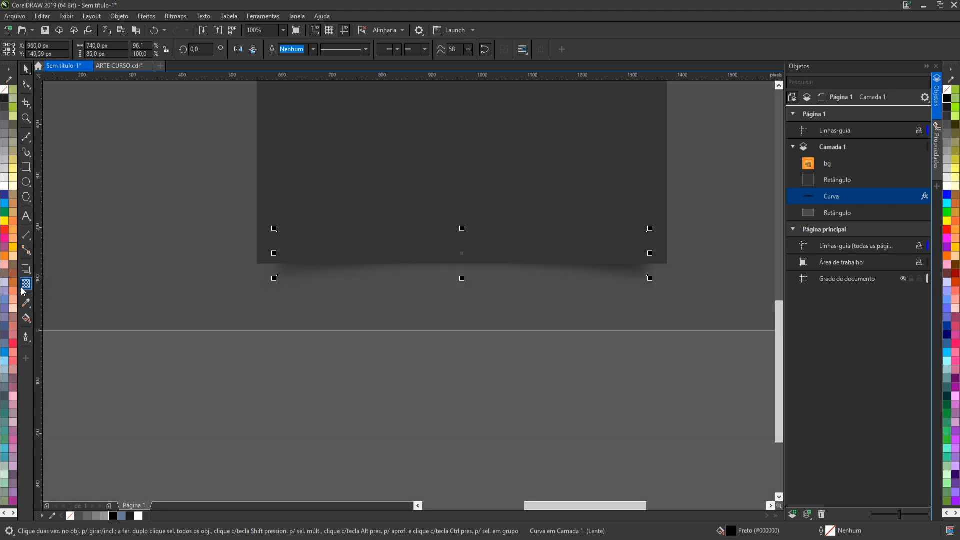
- Shift the circular transparency's midpoint toward its centre and widen its outer radius further past the square's right side
{"action": "left_click", "coordinate": [26, 283]}
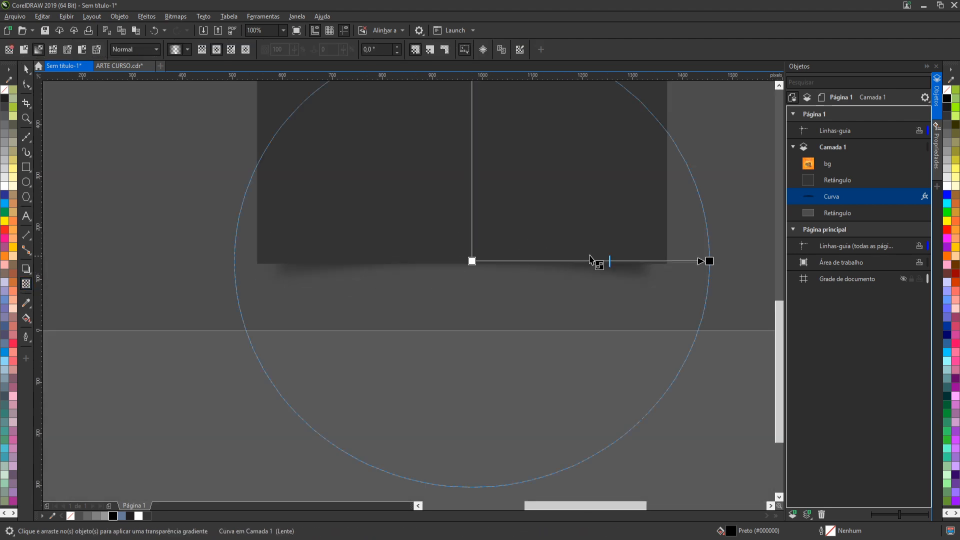
{"action": "left_click_drag", "start_coordinate": [611, 259], "coordinate": [571, 259]}
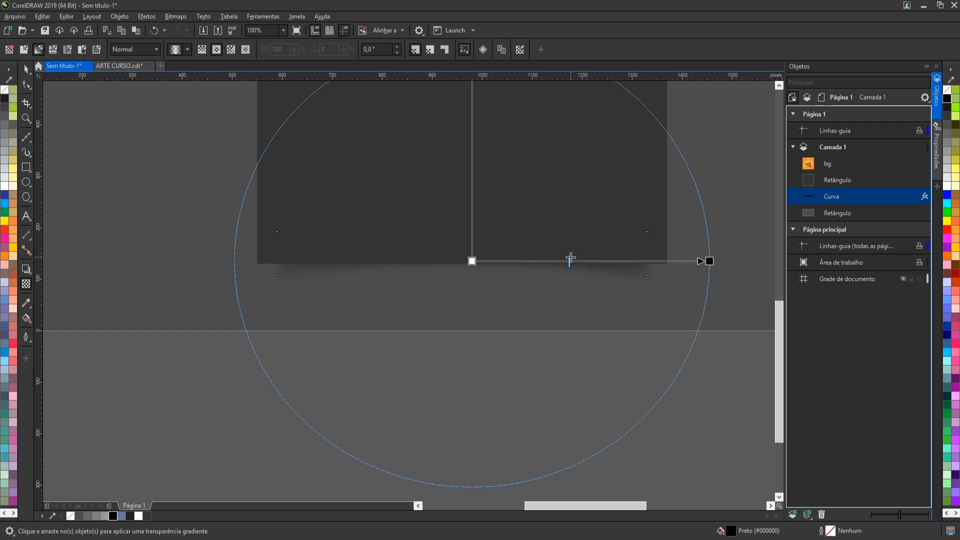
{"action": "scroll", "coordinate": [452, 261], "scroll_direction": "down", "scroll_amount": 2}
{"action": "left_click_drag", "start_coordinate": [580, 261], "coordinate": [617, 260]}
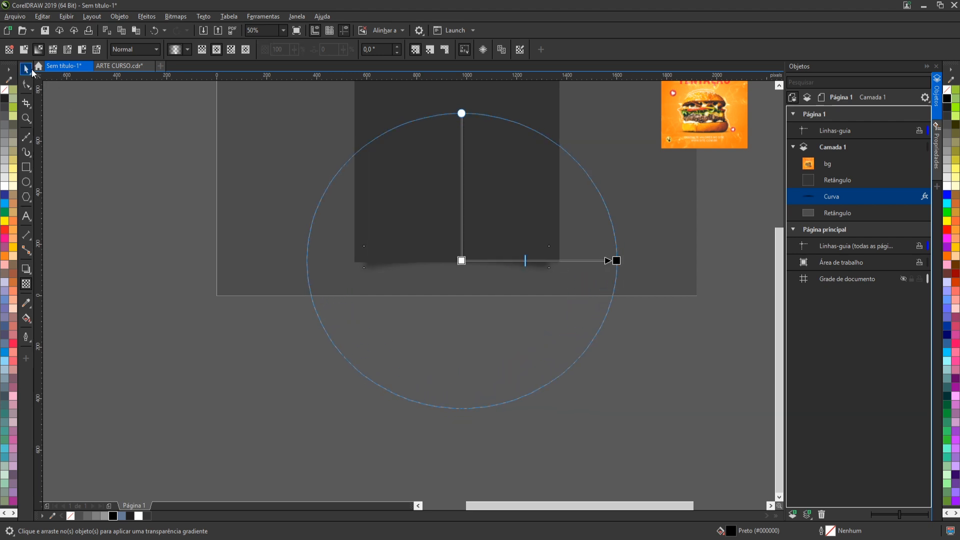
{"action": "left_click", "coordinate": [26, 68]}
{"action": "scroll", "coordinate": [443, 231], "scroll_direction": "up", "scroll_amount": 2}
{"action": "scroll", "coordinate": [414, 350], "scroll_direction": "down", "scroll_amount": 2}
{"action": "scroll", "coordinate": [448, 286], "scroll_direction": "down", "scroll_amount": 2}
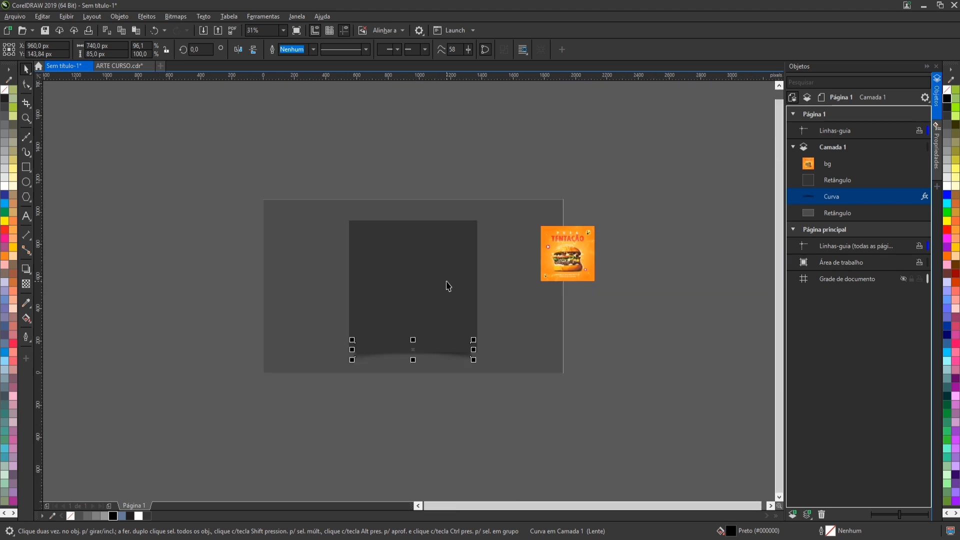
{"action": "scroll", "coordinate": [418, 369], "scroll_direction": "up", "scroll_amount": 4}
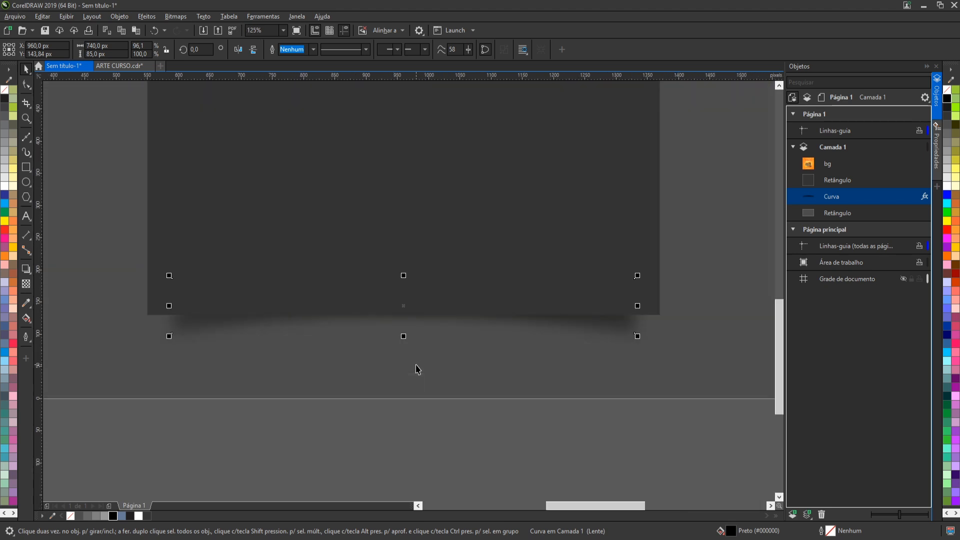
- Duplicate the shadow in place to darken it, then group both shadow copies together
{"action": "key", "text": "ctrl+d"}
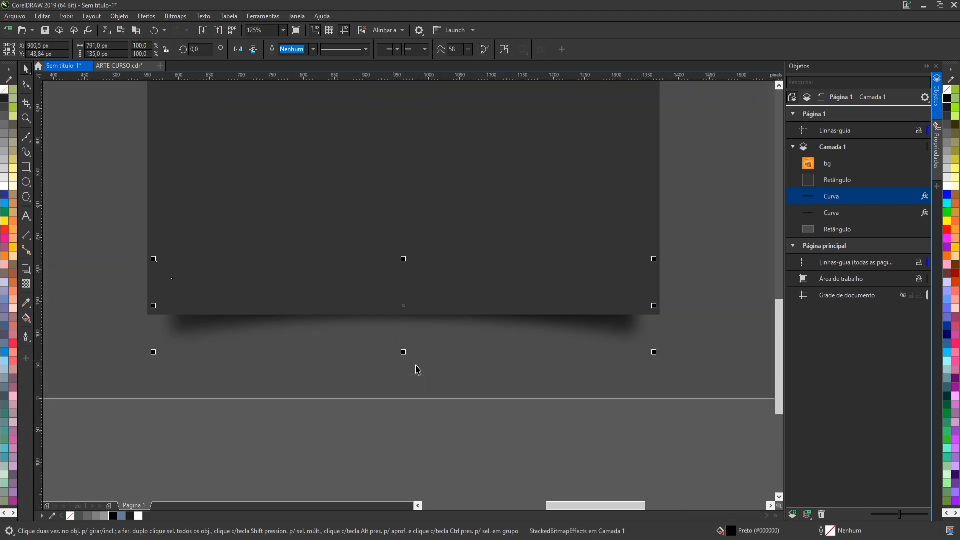
{"action": "scroll", "coordinate": [559, 356], "scroll_direction": "down", "scroll_amount": 2}
{"action": "left_click", "coordinate": [364, 369]}
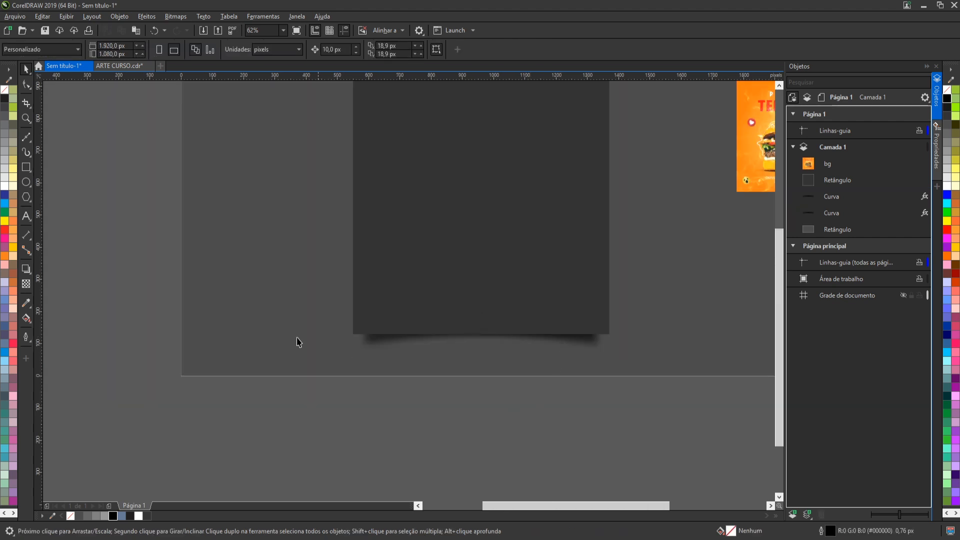
{"action": "left_click_drag", "start_coordinate": [228, 283], "coordinate": [671, 433]}
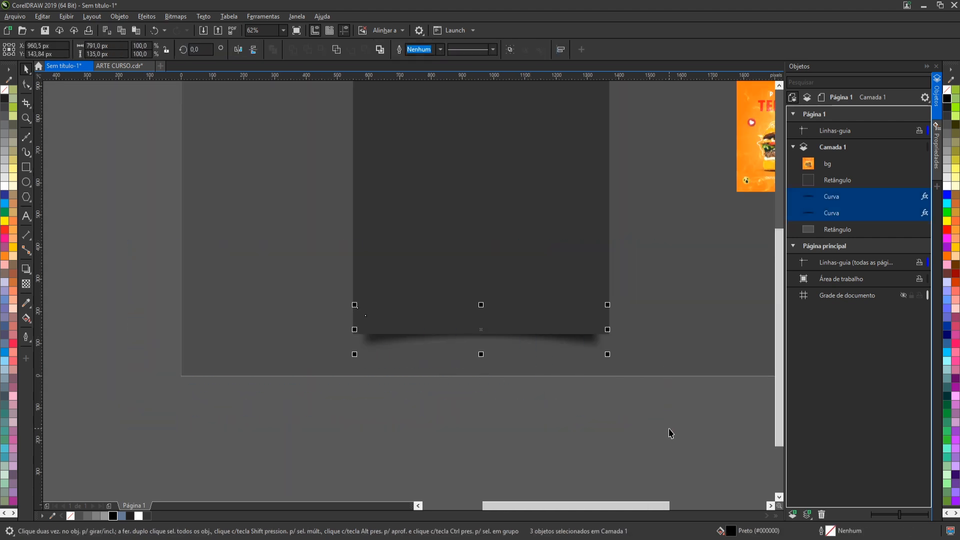
{"action": "key", "text": "ctrl+g"}
{"action": "key", "text": "shift+F4"}
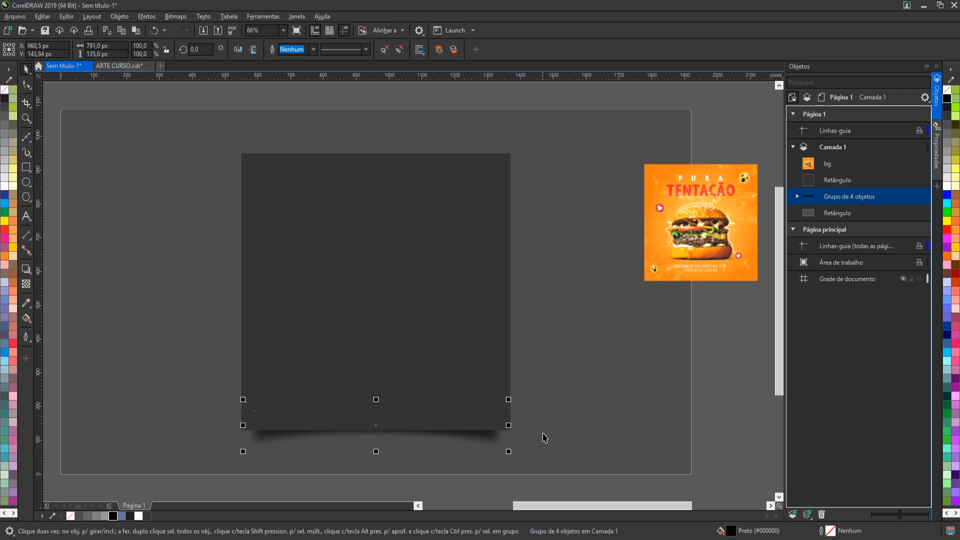
- Move the burger artwork onto the dark square, aligning their upper-left corners, and scale it to cover the square completely
{"action": "left_click", "coordinate": [683, 210]}
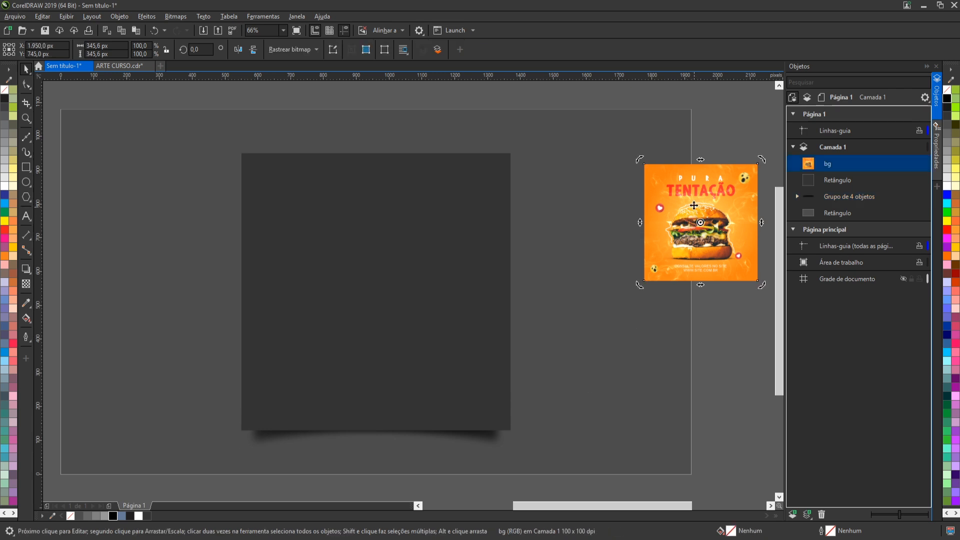
{"action": "left_click_drag", "start_coordinate": [641, 161], "coordinate": [240, 155]}
{"action": "left_click_drag", "start_coordinate": [359, 274], "coordinate": [488, 394]}
{"action": "key", "text": "ctrl+z"}
{"action": "left_click", "coordinate": [351, 265]}
{"action": "left_click_drag", "start_coordinate": [357, 272], "coordinate": [511, 431]}
{"action": "scroll", "coordinate": [518, 338], "scroll_direction": "down", "scroll_amount": 2}
{"action": "left_click", "coordinate": [600, 244]}
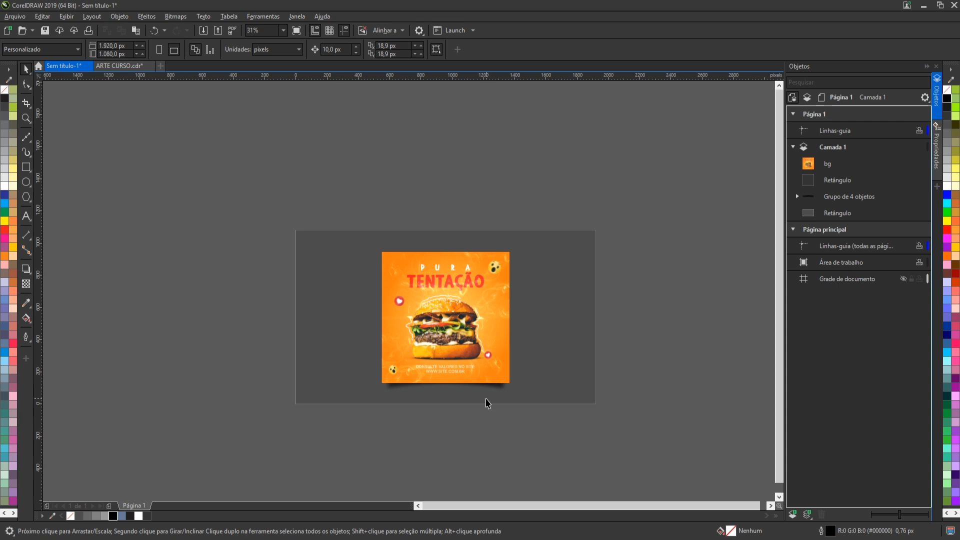
- Stretch the shadow group downward below the burger artwork to a height of about 151 px
{"action": "scroll", "coordinate": [488, 403], "scroll_direction": "up", "scroll_amount": 4}
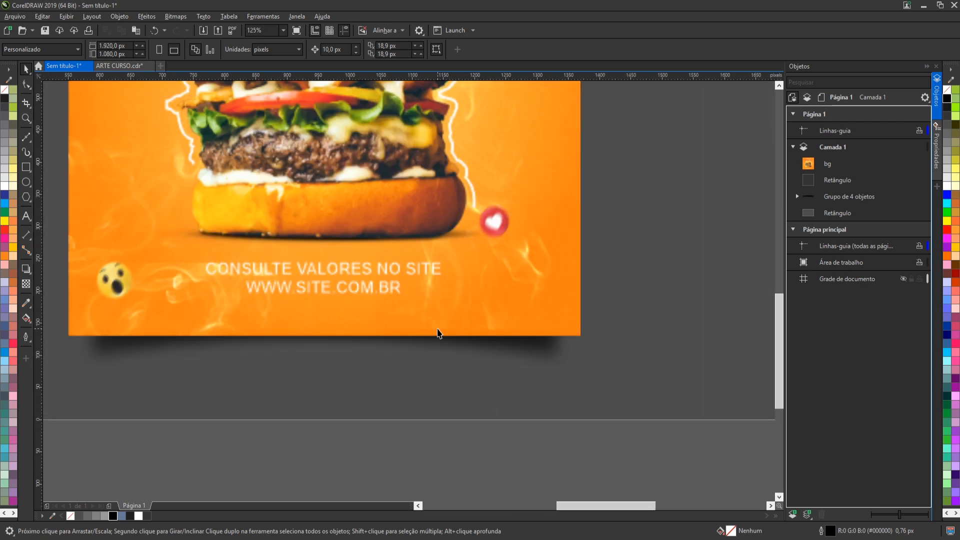
{"action": "scroll", "coordinate": [438, 334], "scroll_direction": "down", "scroll_amount": 2}
{"action": "scroll", "coordinate": [402, 300], "scroll_direction": "up", "scroll_amount": 1}
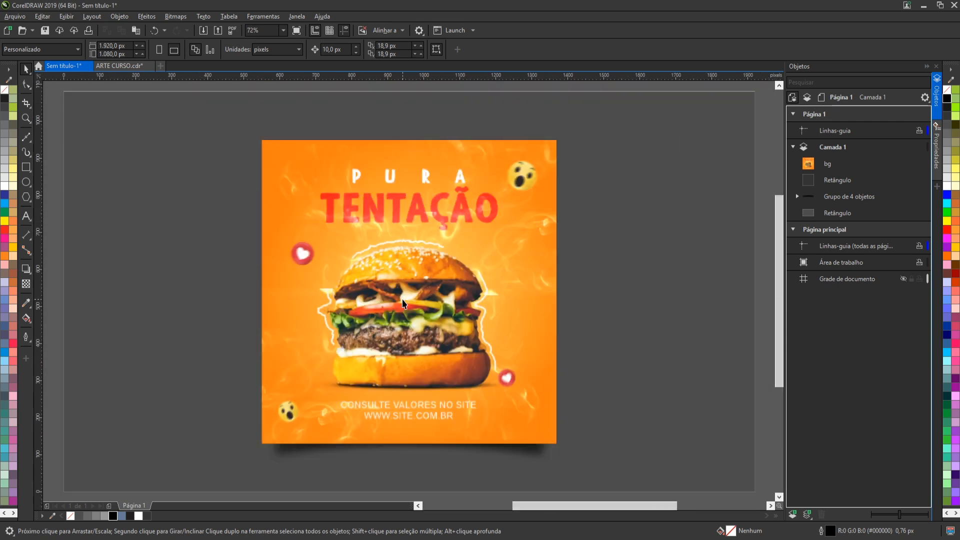
{"action": "scroll", "coordinate": [368, 294], "scroll_direction": "down", "scroll_amount": 2}
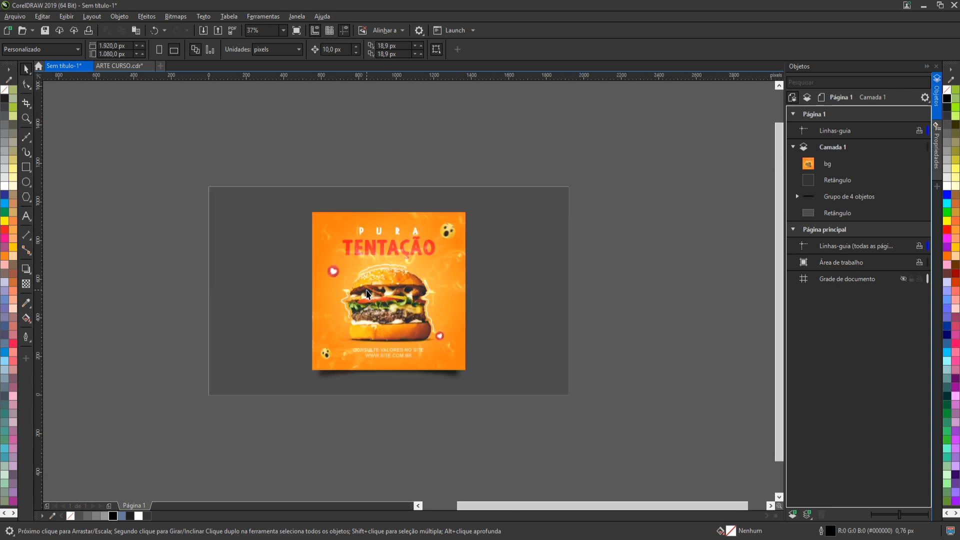
{"action": "left_click_drag", "start_coordinate": [182, 313], "coordinate": [510, 418]}
{"action": "scroll", "coordinate": [396, 389], "scroll_direction": "up", "scroll_amount": 2}
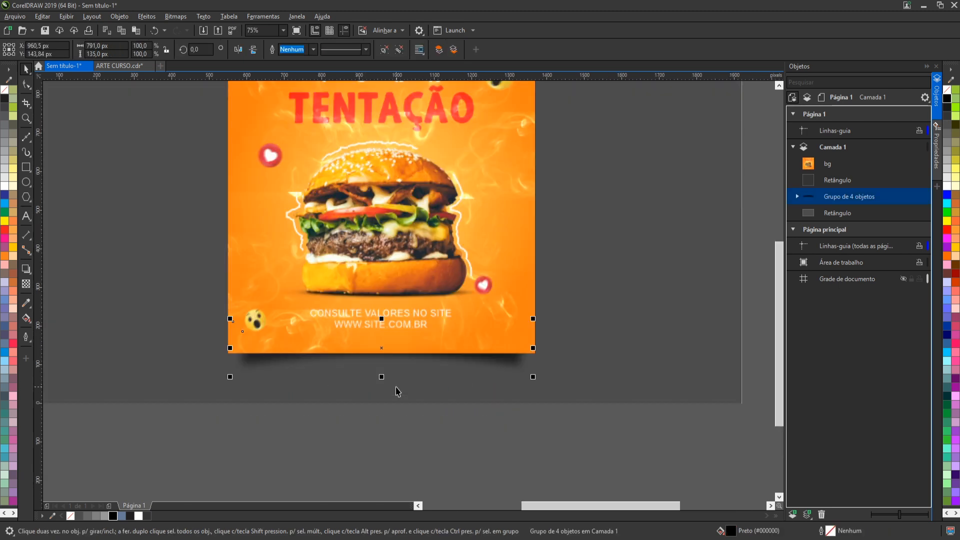
{"action": "left_click_drag", "start_coordinate": [382, 378], "coordinate": [379, 389]}
{"action": "scroll", "coordinate": [378, 392], "scroll_direction": "up", "scroll_amount": 2}
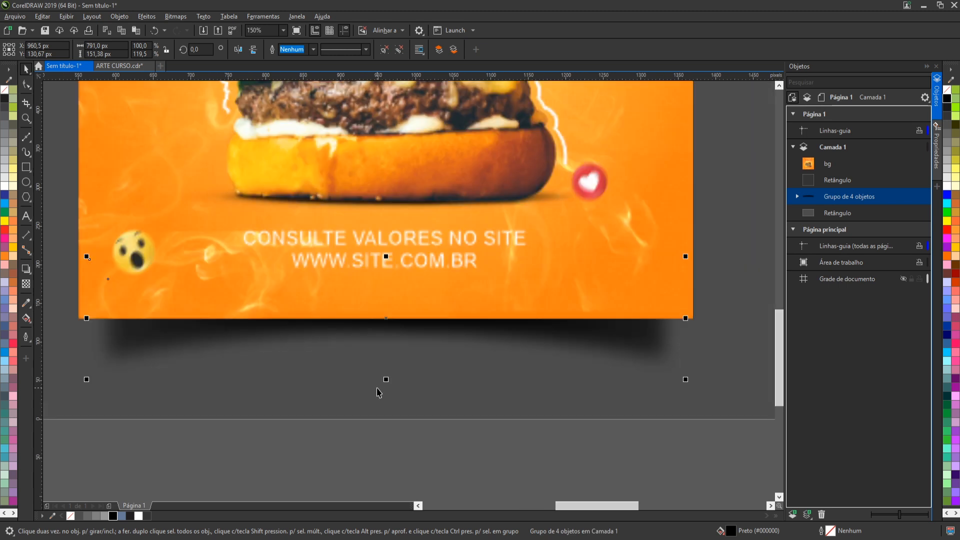
- Nudge the shadow group up to about Y 139 px so its upper edge tucks further beneath the burger artwork
{"action": "left_click", "coordinate": [386, 319], "text": "ctrl"}
{"action": "left_click", "coordinate": [406, 358]}
{"action": "left_click", "coordinate": [431, 331]}
{"action": "left_click_drag", "start_coordinate": [385, 319], "coordinate": [386, 311]}
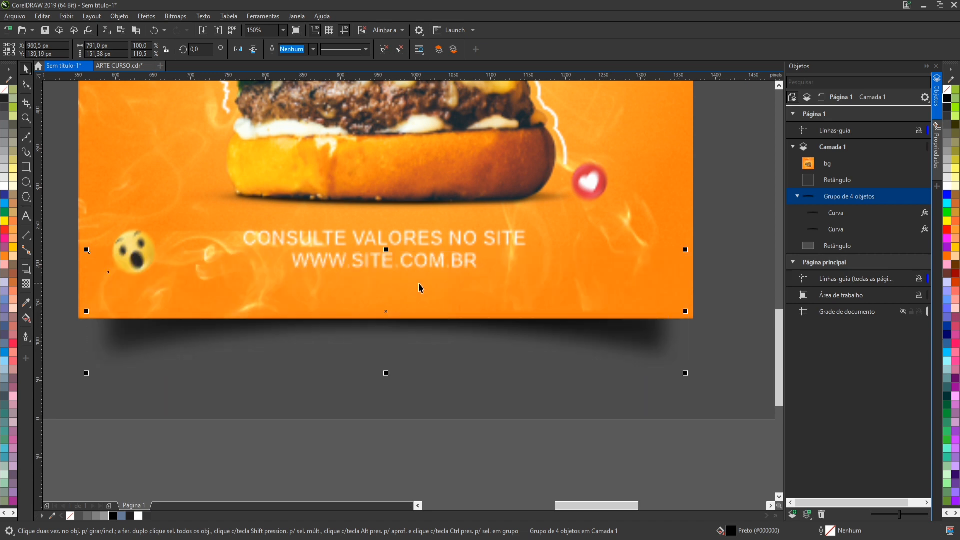
{"action": "scroll", "coordinate": [419, 288], "scroll_direction": "down", "scroll_amount": 2}
{"action": "left_click", "coordinate": [432, 425]}
{"action": "key", "text": "shift+F4"}
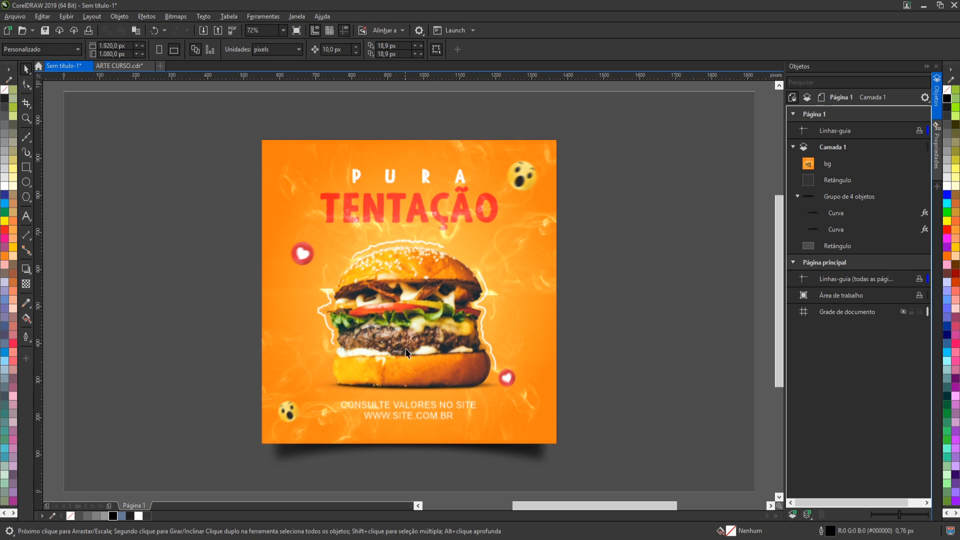
- Move the artwork, square and shadow together to the page's left half, and shift the artwork alone to the page's right edge
{"action": "scroll", "coordinate": [523, 262], "scroll_direction": "down", "scroll_amount": 2}
{"action": "left_click_drag", "start_coordinate": [358, 146], "coordinate": [548, 384]}
{"action": "left_click_drag", "start_coordinate": [460, 295], "coordinate": [353, 250]}
{"action": "scroll", "coordinate": [357, 268], "scroll_direction": "up", "scroll_amount": 2}
{"action": "key", "text": "F4"}
{"action": "scroll", "coordinate": [329, 261], "scroll_direction": "down", "scroll_amount": 2}
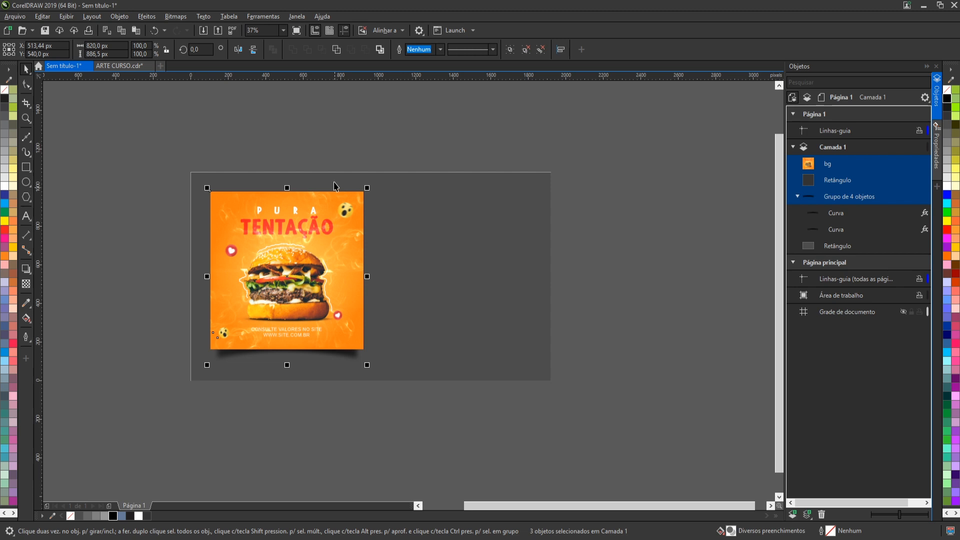
{"action": "left_click", "coordinate": [334, 167]}
{"action": "left_click_drag", "start_coordinate": [311, 240], "coordinate": [529, 229]}
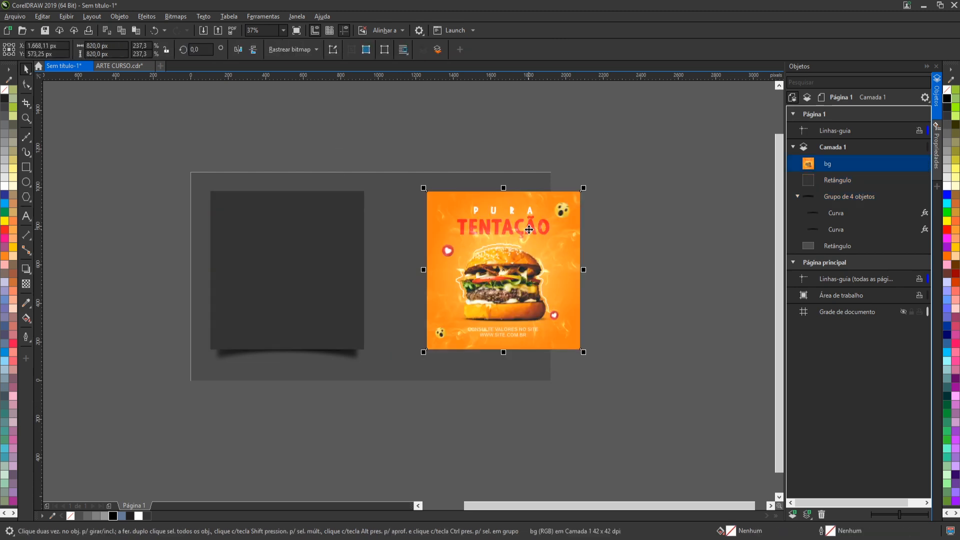
- Convert the dark square into an empty PowerClip container
{"action": "left_click", "coordinate": [313, 279]}
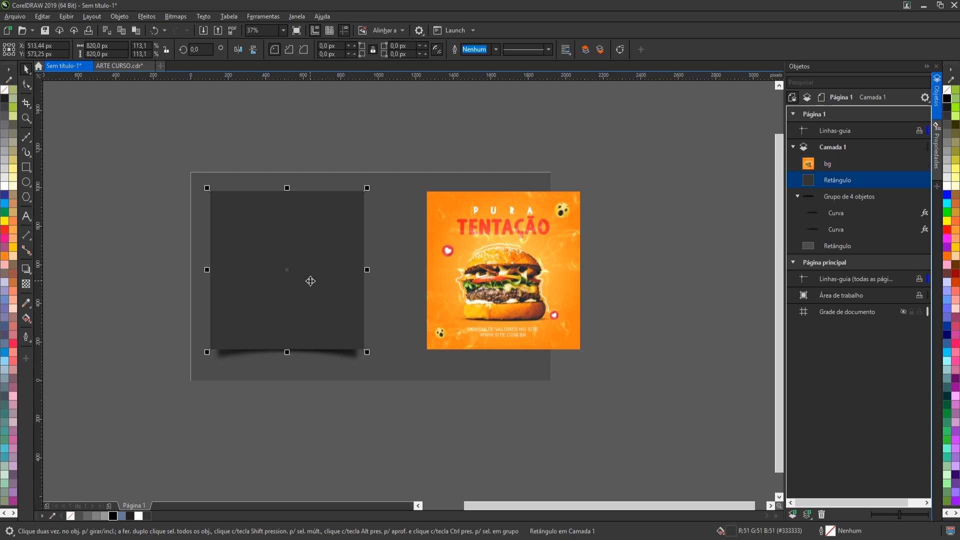
{"action": "right_click", "coordinate": [308, 277]}
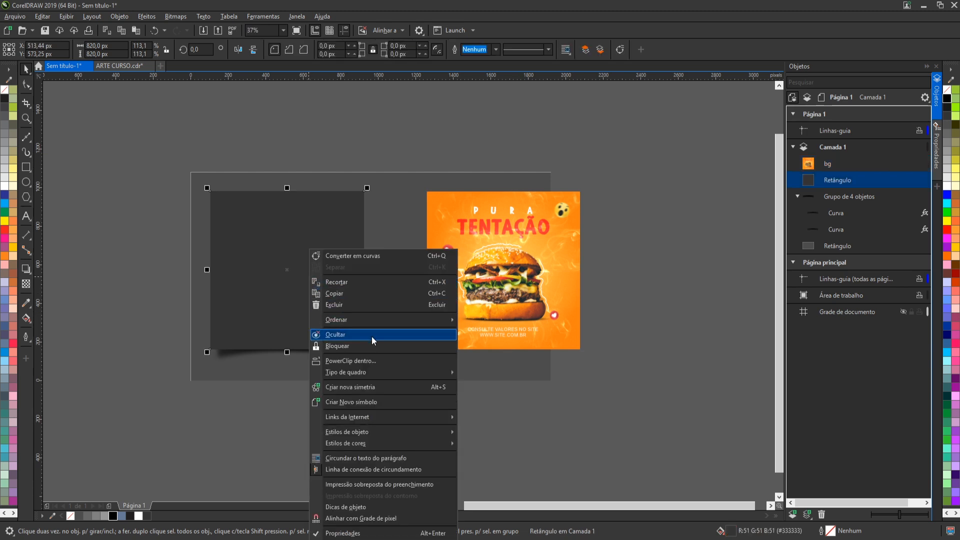
{"action": "mouse_move", "coordinate": [412, 373]}
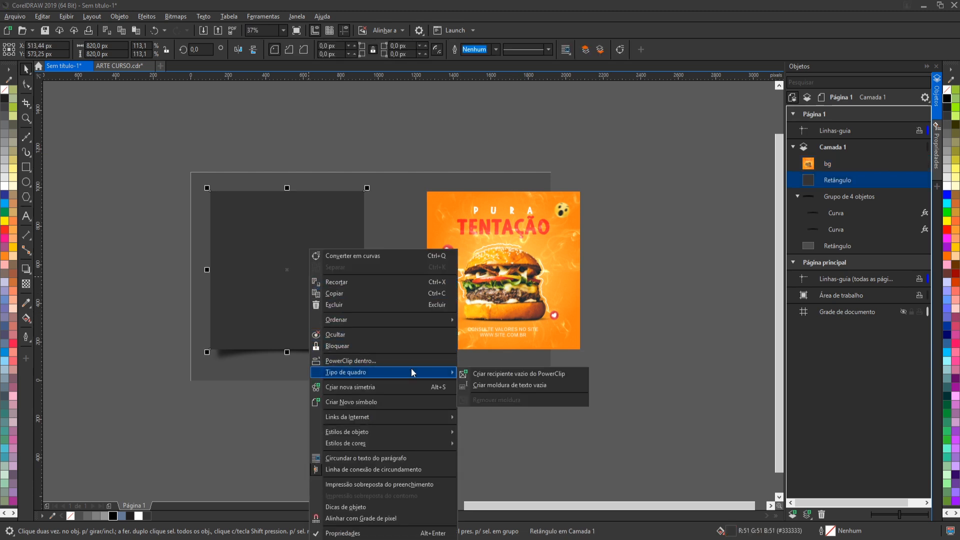
{"action": "left_click", "coordinate": [466, 376]}
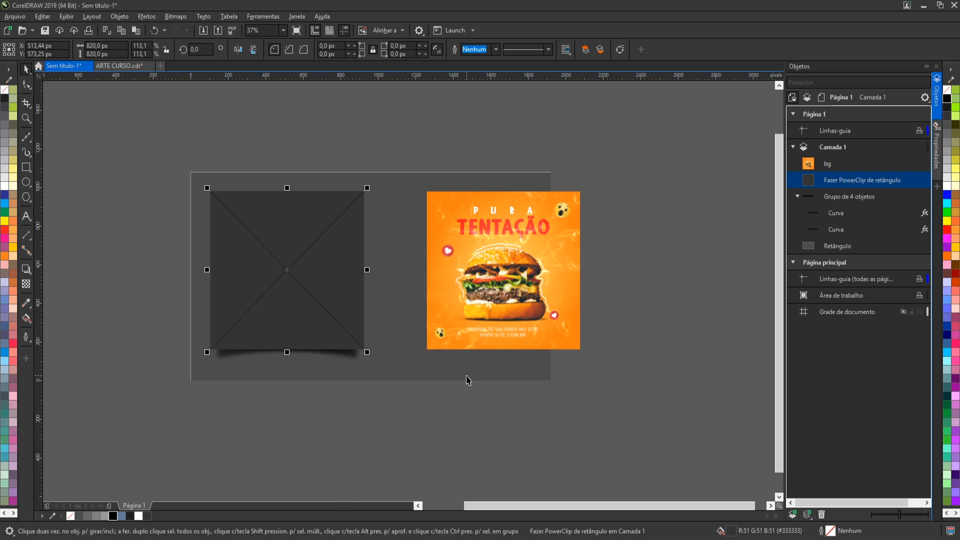
{"action": "left_click", "coordinate": [629, 230]}
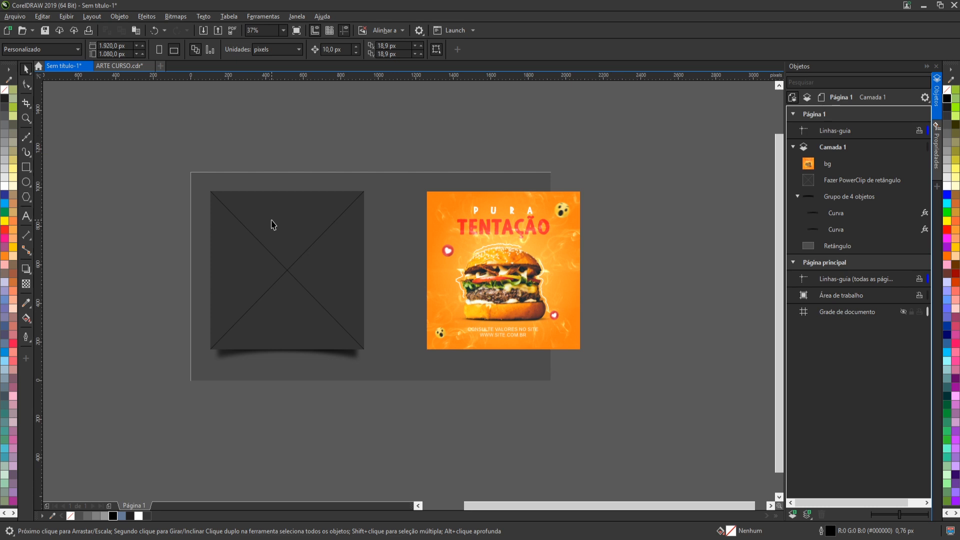
- Try placing the burger artwork inside the PowerClip container at its present size, and undo the placement
{"action": "left_click", "coordinate": [474, 280]}
{"action": "left_click_drag", "start_coordinate": [495, 300], "coordinate": [575, 253]}
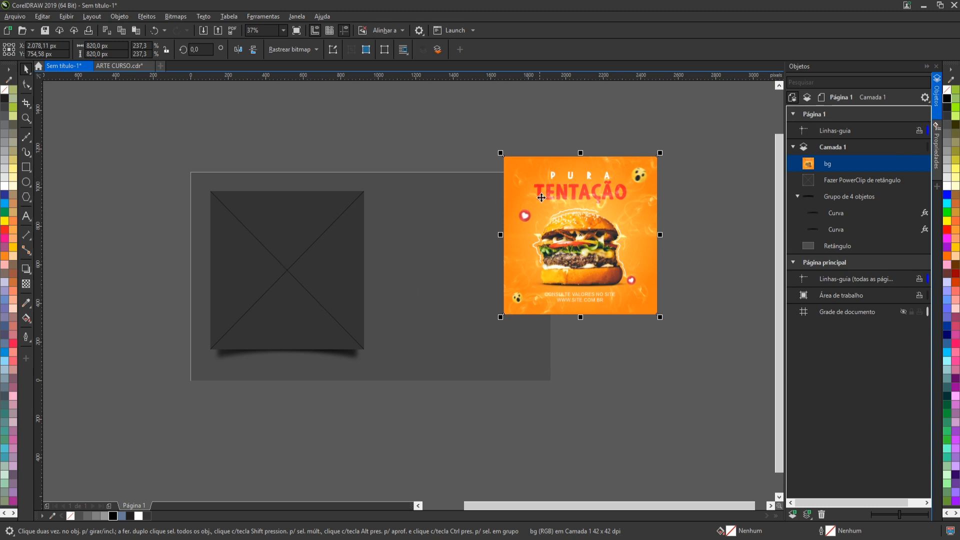
{"action": "left_click_drag", "start_coordinate": [580, 234], "coordinate": [287, 271]}
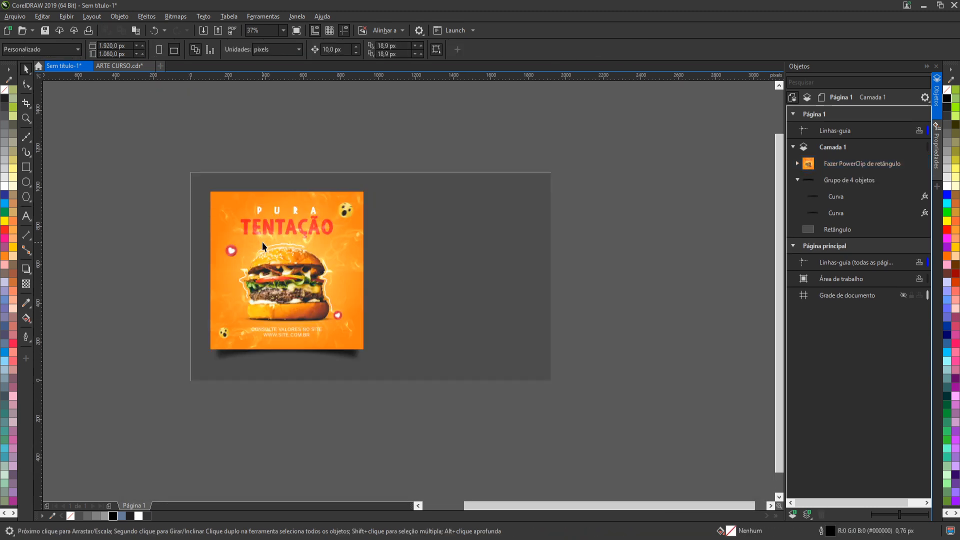
{"action": "key", "text": "ctrl+z"}
- Enlarge the burger artwork to about 1316 px square and place it centred inside the PowerClip container
{"action": "left_click", "coordinate": [517, 221]}
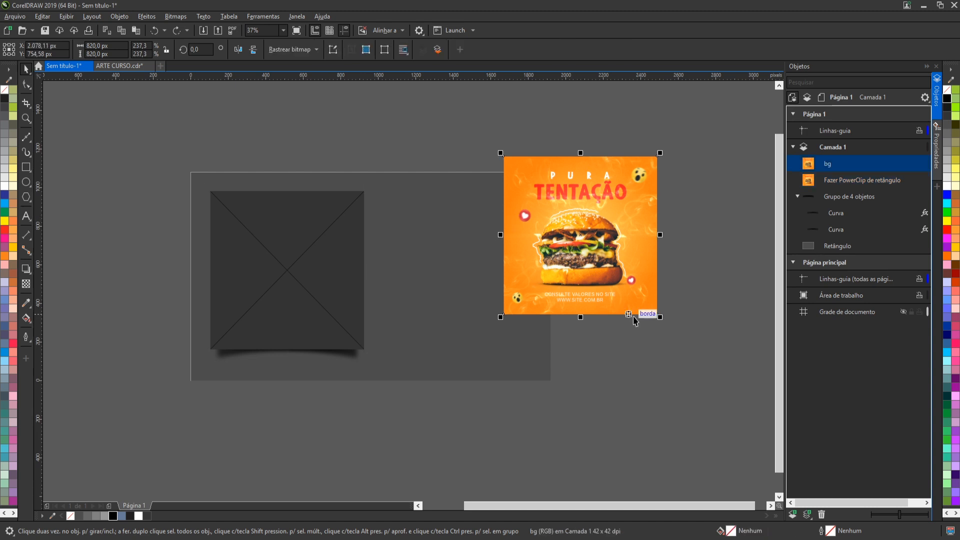
{"action": "left_click_drag", "start_coordinate": [660, 320], "coordinate": [716, 374]}
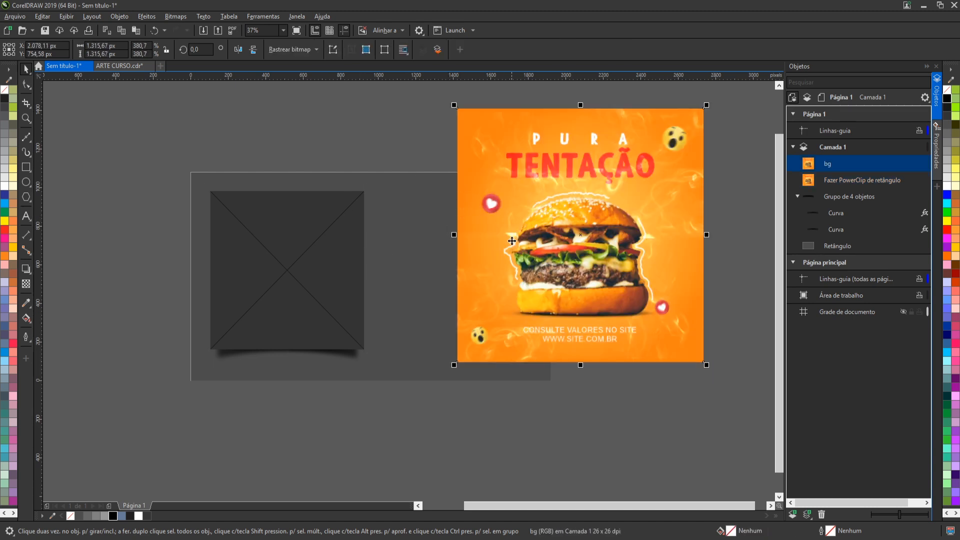
{"action": "left_click_drag", "start_coordinate": [579, 235], "coordinate": [285, 271]}
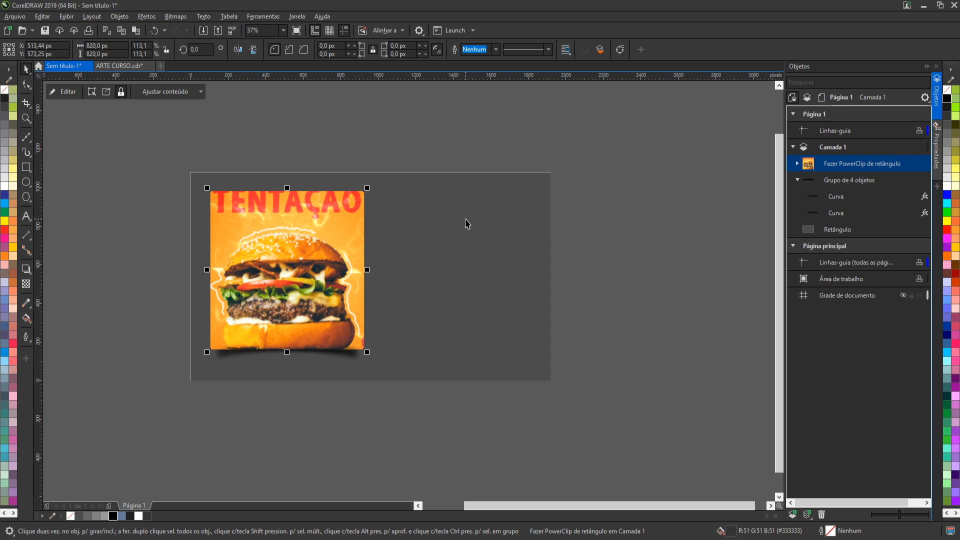
- Edit the PowerClip contents, scaling the burger artwork down to fit the container exactly, and finish editing
{"action": "left_click", "coordinate": [63, 95]}
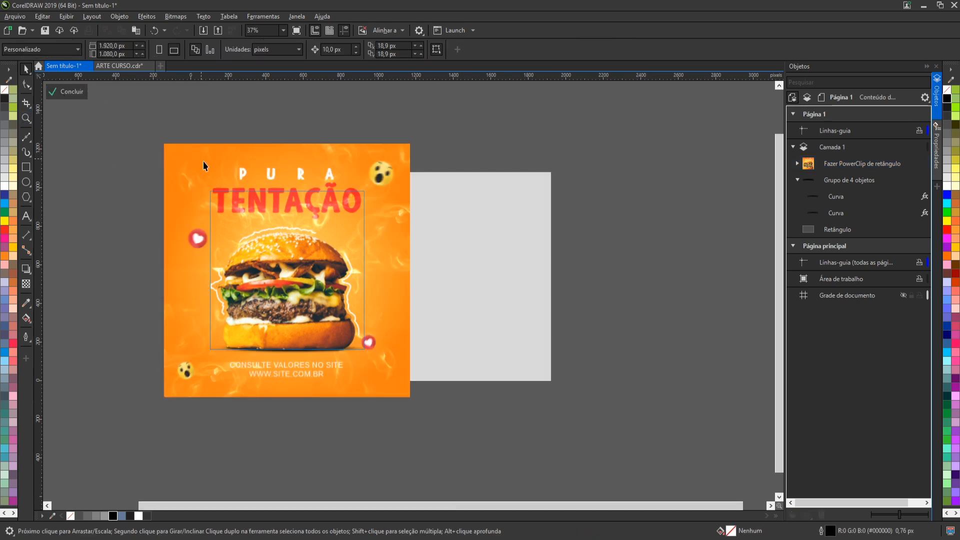
{"action": "left_click", "coordinate": [192, 148]}
{"action": "left_click_drag", "start_coordinate": [171, 152], "coordinate": [207, 188]}
{"action": "left_click", "coordinate": [70, 92]}
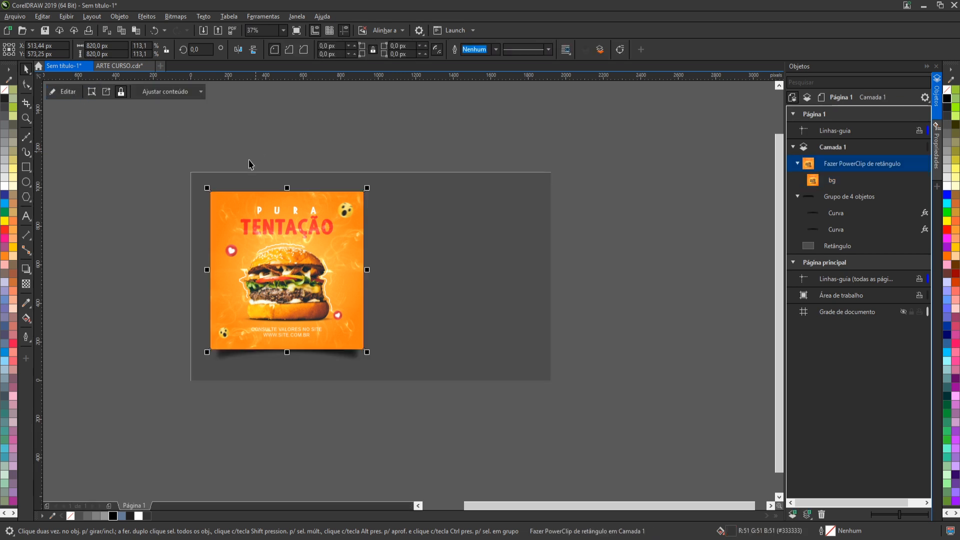
{"action": "scroll", "coordinate": [222, 173], "scroll_direction": "up", "scroll_amount": 2}
{"action": "scroll", "coordinate": [449, 240], "scroll_direction": "down", "scroll_amount": 2}
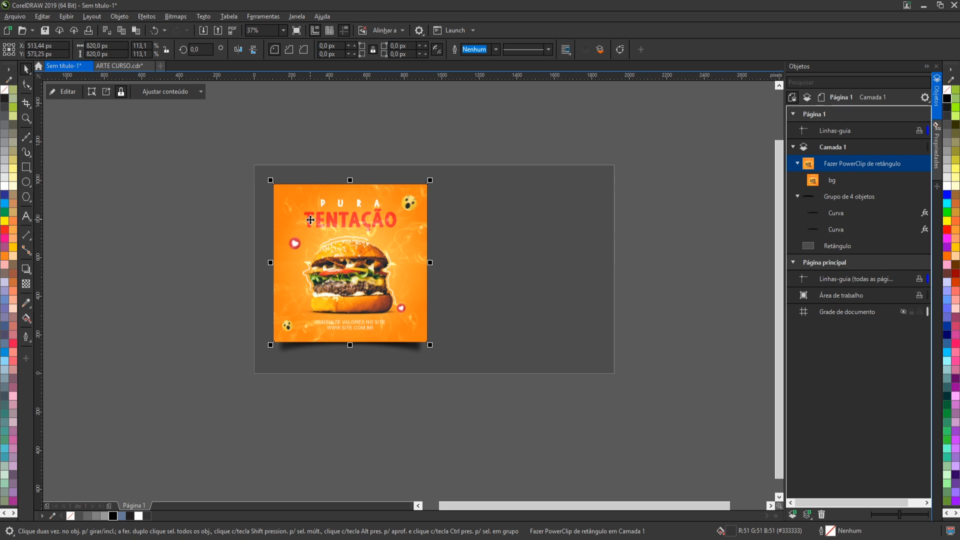
- Undo the artwork placement and the PowerClip conversion, restoring the plain dark square
{"action": "key", "text": "ctrl+z"}
{"action": "key", "text": "ctrl+z"}
{"action": "key", "text": "ctrl+z"}
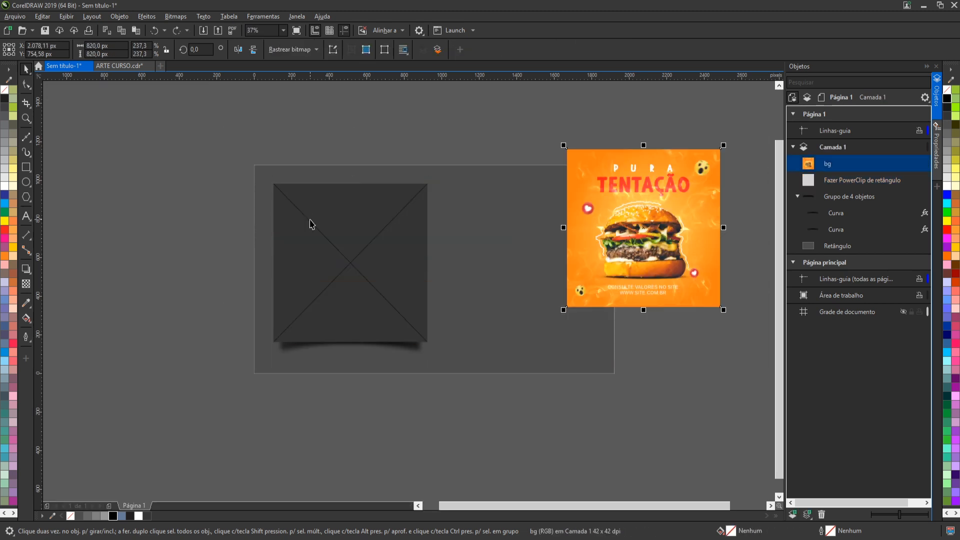
{"action": "key", "text": "ctrl+z"}
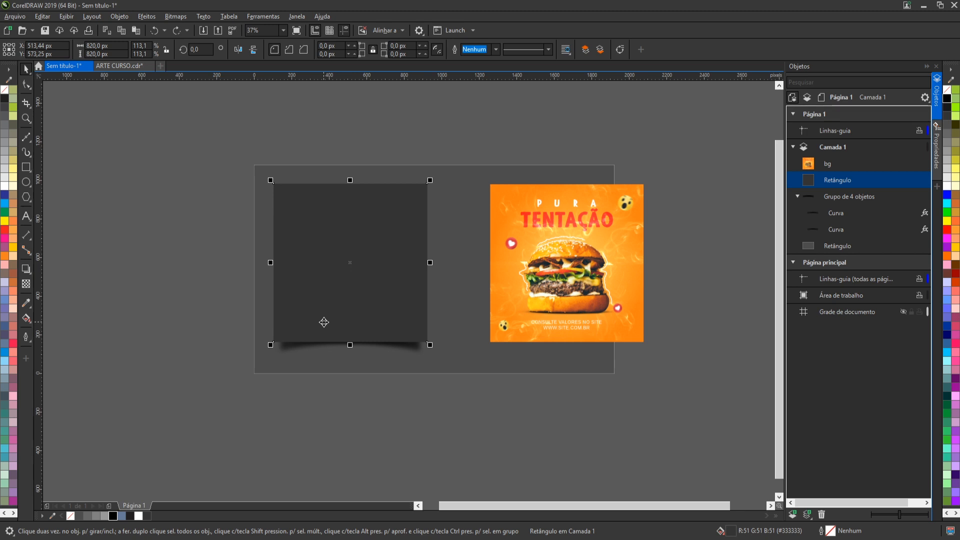
- Remove the shadow group beneath the dark square and move the burger artwork completely off the page, beyond its right side
{"action": "left_click", "coordinate": [150, 283]}
{"action": "left_click_drag", "start_coordinate": [174, 279], "coordinate": [468, 403]}
{"action": "key", "text": "ctrl+z"}
{"action": "left_click_drag", "start_coordinate": [525, 271], "coordinate": [663, 266]}
- Add a perspective effect to the dark square and pull its left corners symmetrically inward so the left side is shorter
{"action": "scroll", "coordinate": [333, 241], "scroll_direction": "up", "scroll_amount": 2}
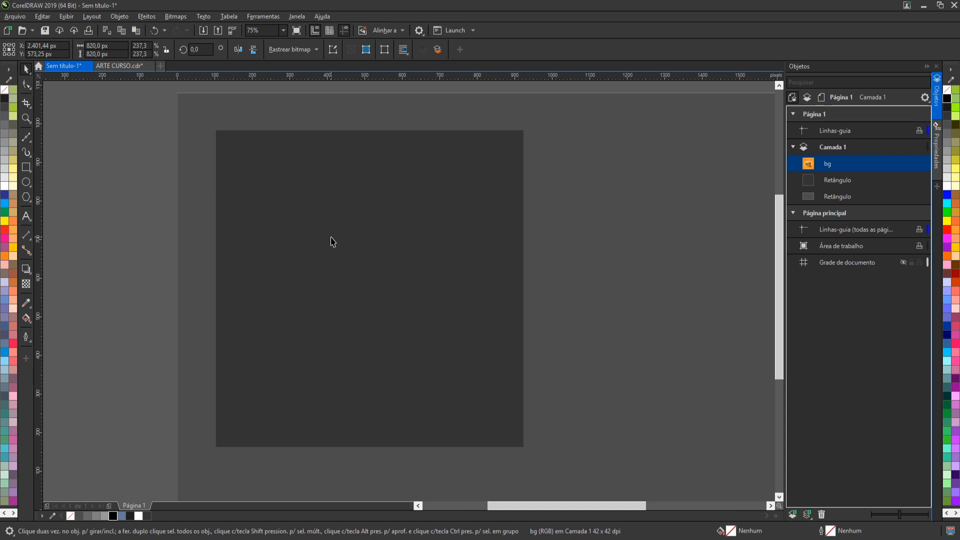
{"action": "left_click", "coordinate": [332, 242]}
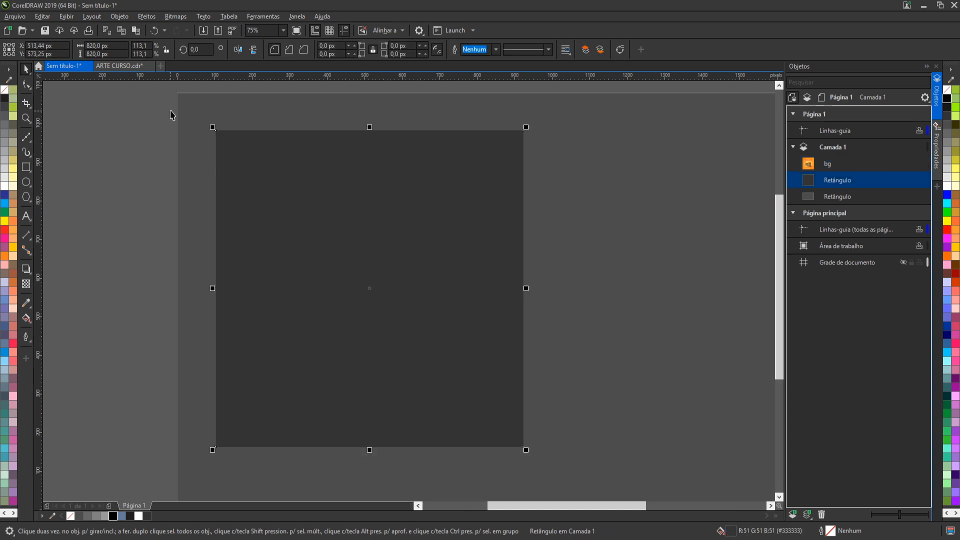
{"action": "left_click", "coordinate": [118, 17]}
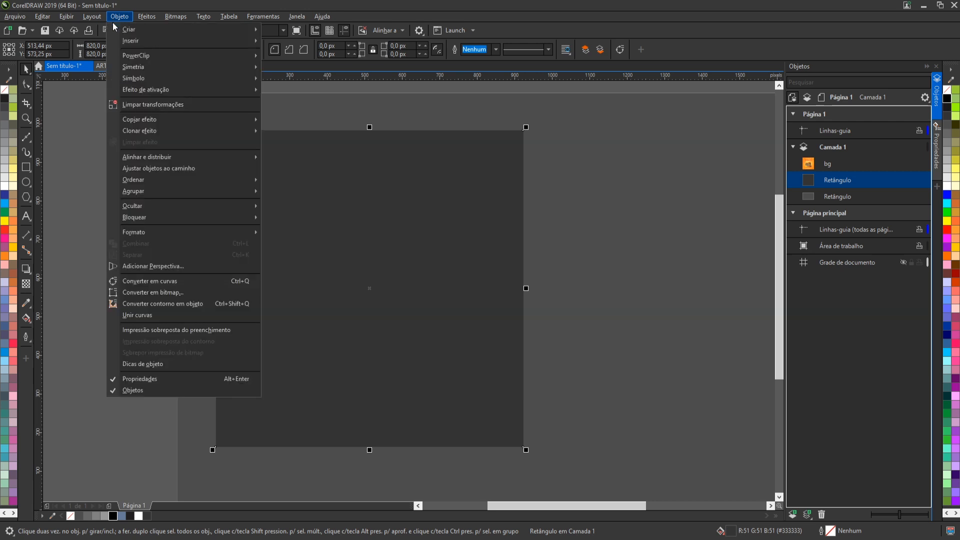
{"action": "left_click", "coordinate": [182, 266]}
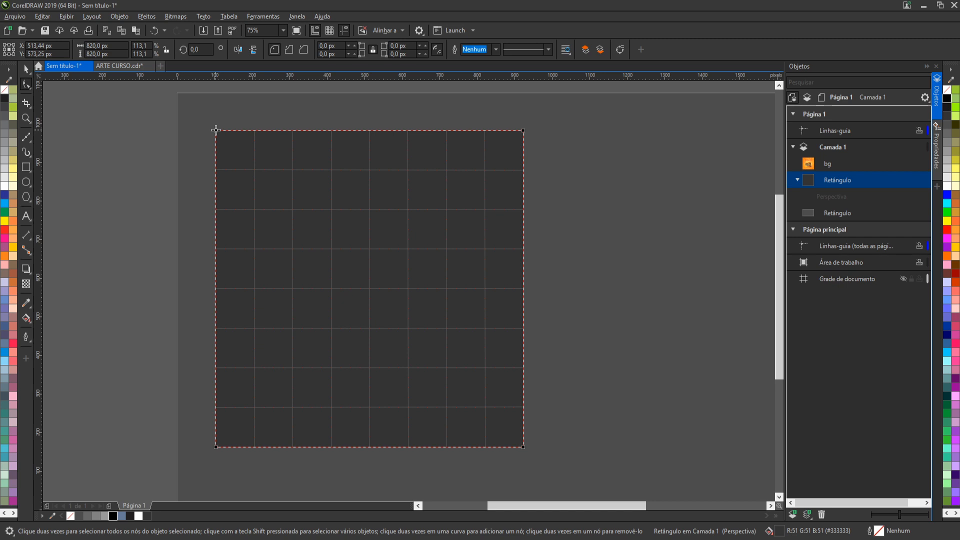
{"action": "left_click_drag", "start_coordinate": [215, 130], "coordinate": [232, 154]}
{"action": "key", "text": "space"}
{"action": "scroll", "coordinate": [262, 165], "scroll_direction": "down", "scroll_amount": 2}
{"action": "left_click", "coordinate": [187, 183]}
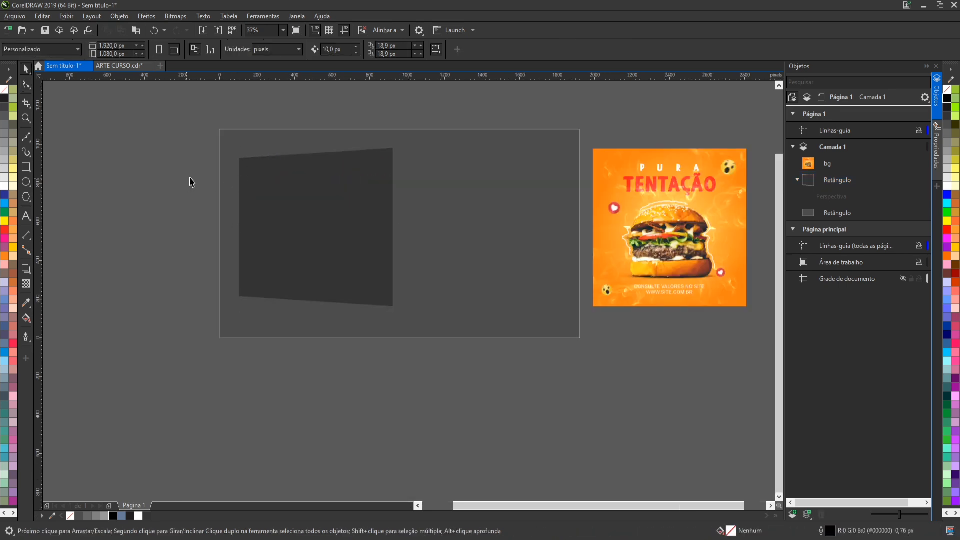
- Narrow the perspective shape about its centre to a width of about 728 px
{"action": "left_click", "coordinate": [335, 207]}
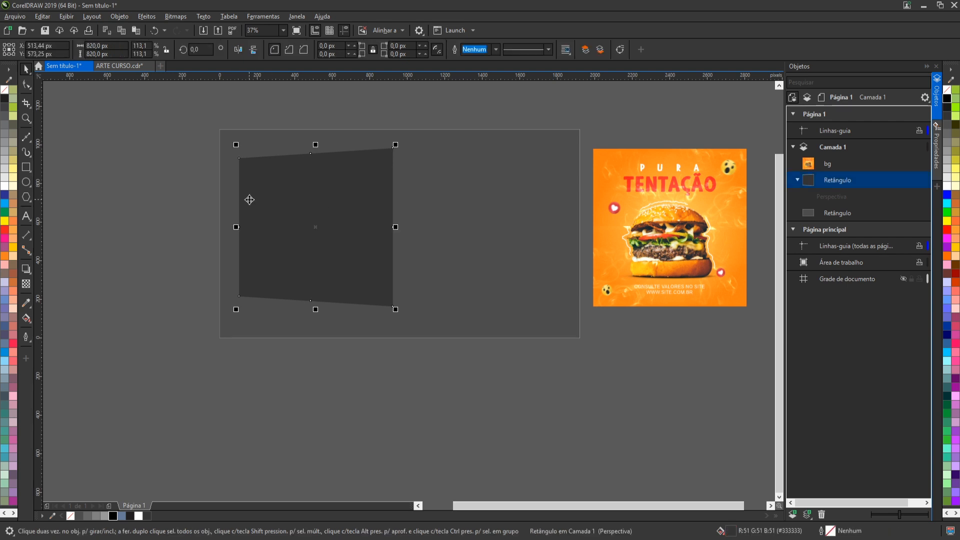
{"action": "scroll", "coordinate": [249, 198], "scroll_direction": "up", "scroll_amount": 2}
{"action": "left_click_drag", "start_coordinate": [224, 256], "coordinate": [243, 256]}
{"action": "scroll", "coordinate": [230, 258], "scroll_direction": "down", "scroll_amount": 2}
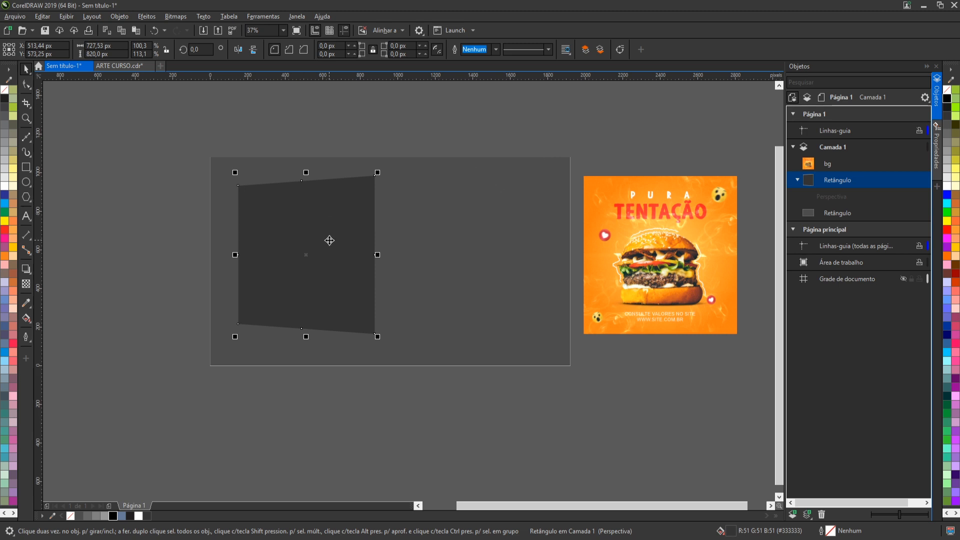
- Duplicate the perspective shape toward the right at about X 708 px, fill the copy black, and order it behind the original
{"action": "scroll", "coordinate": [338, 229], "scroll_direction": "up", "scroll_amount": 2}
{"action": "left_click_drag", "start_coordinate": [339, 230], "coordinate": [412, 250]}
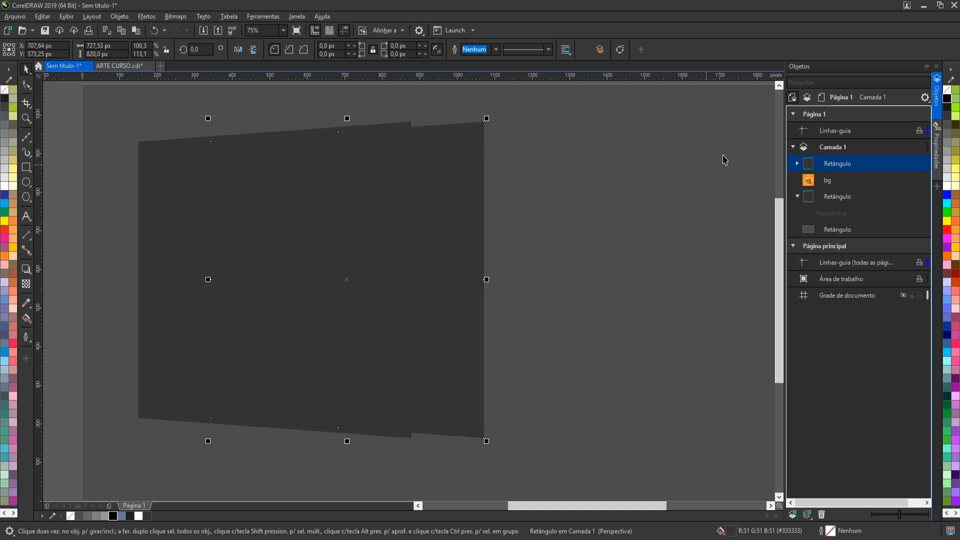
{"action": "left_click", "coordinate": [946, 98]}
{"action": "left_click_drag", "start_coordinate": [830, 167], "coordinate": [843, 200]}
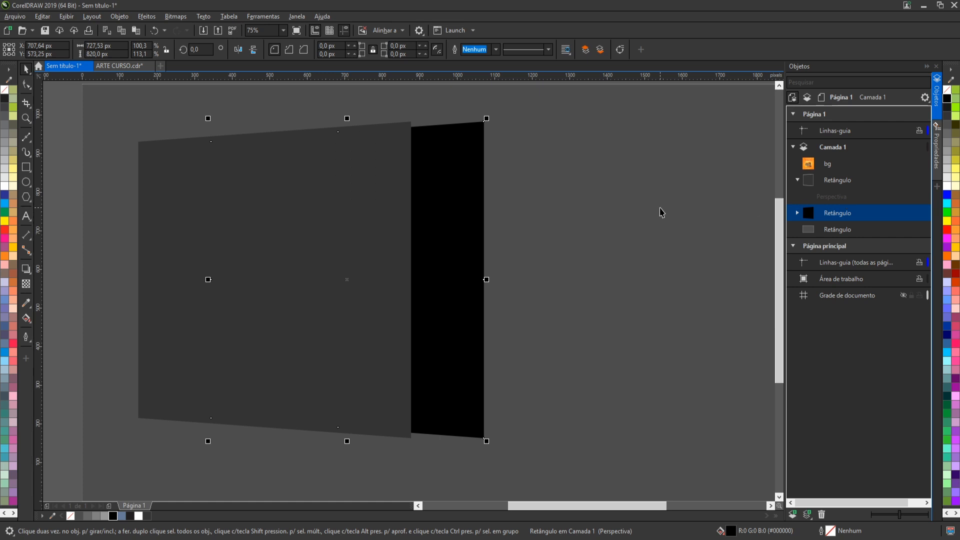
- Apply a Gaussian blur with a radius of 45 px to the black copy
{"action": "left_click", "coordinate": [138, 20]}
{"action": "mouse_move", "coordinate": [162, 83]}
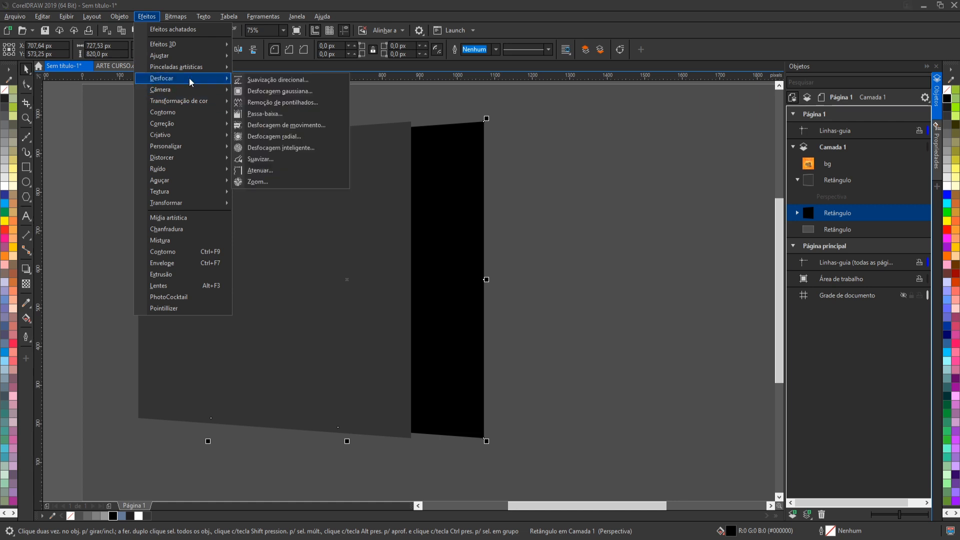
{"action": "left_click", "coordinate": [279, 91]}
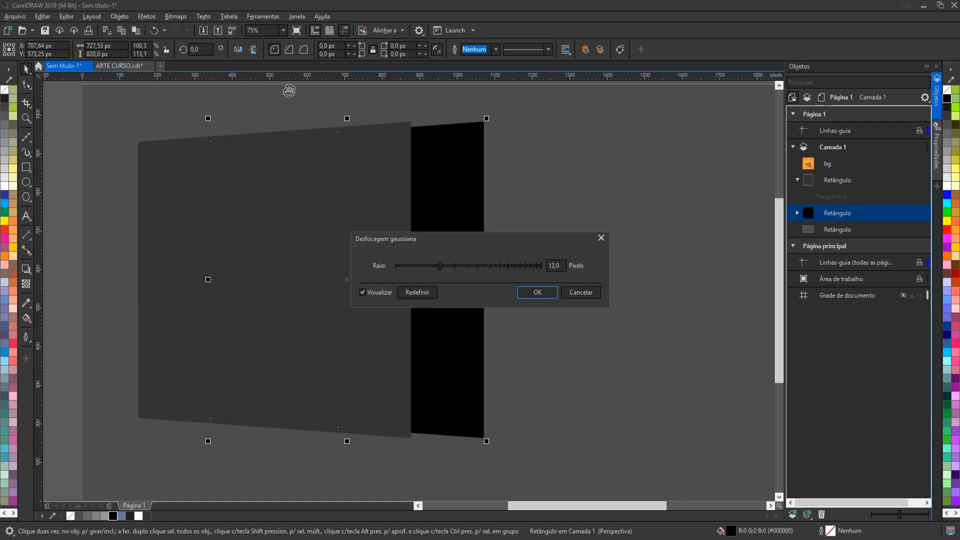
{"action": "left_click_drag", "start_coordinate": [475, 243], "coordinate": [579, 246]}
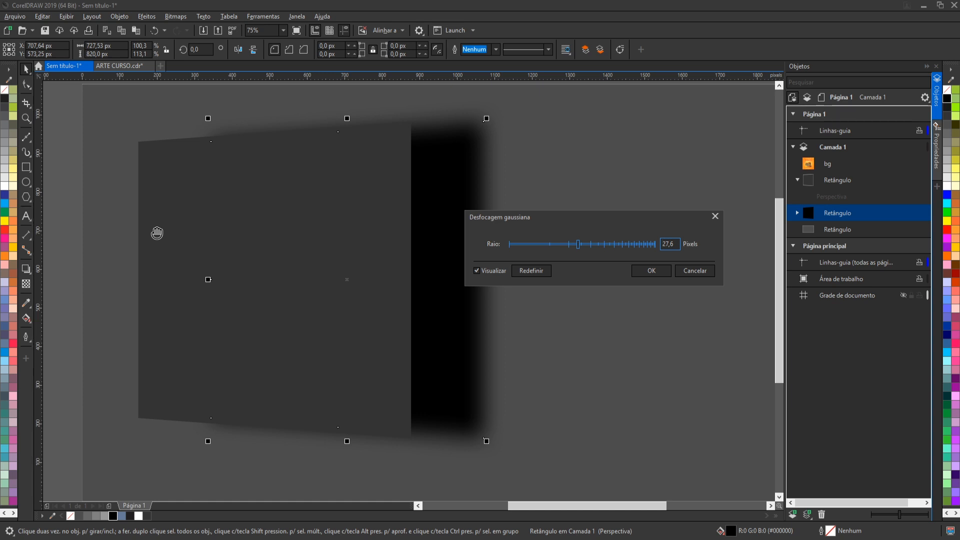
{"action": "left_click_drag", "start_coordinate": [573, 251], "coordinate": [599, 248]}
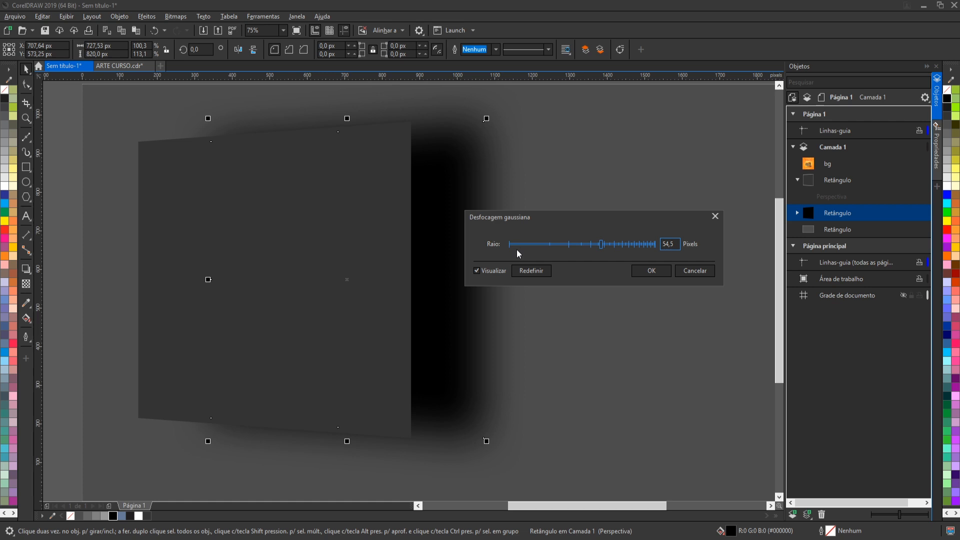
{"action": "left_click", "coordinate": [534, 245]}
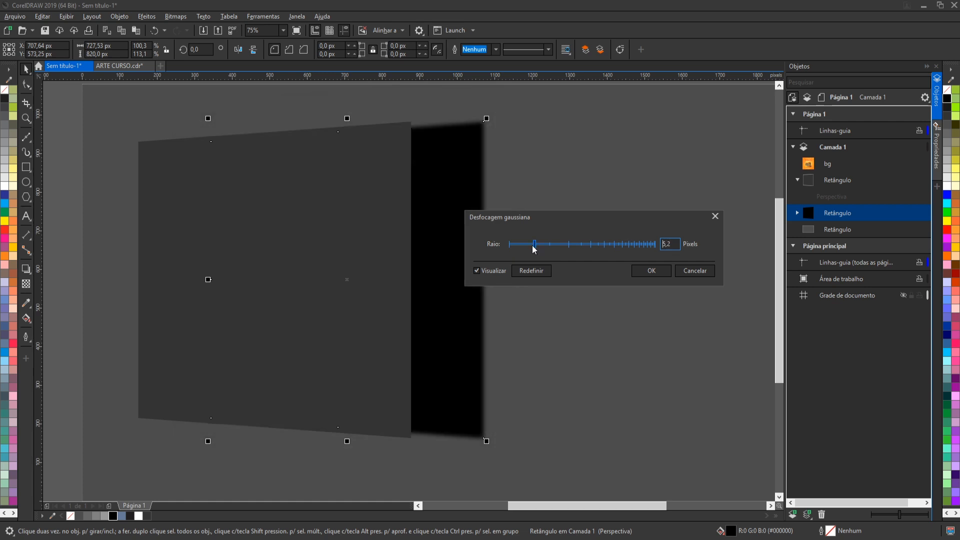
{"action": "left_click", "coordinate": [594, 246]}
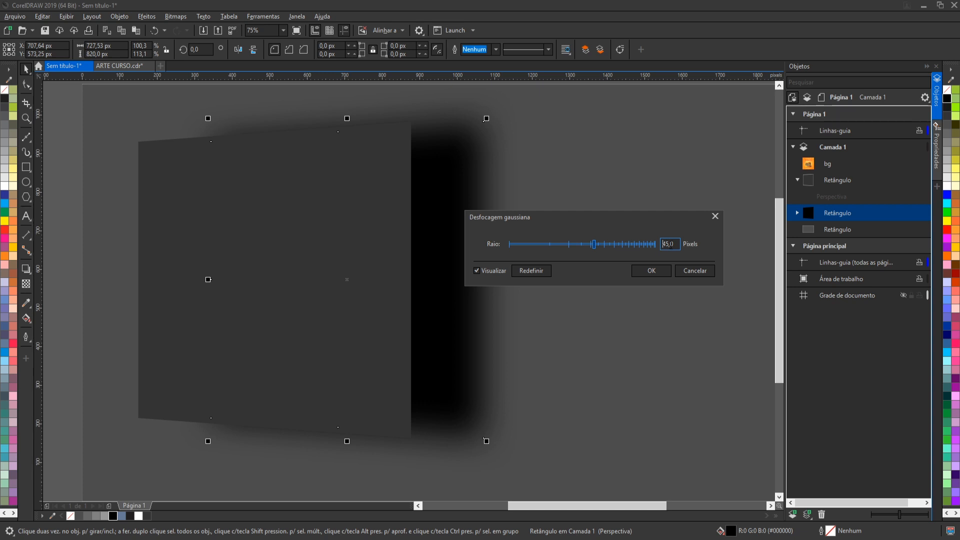
{"action": "left_click", "coordinate": [652, 270]}
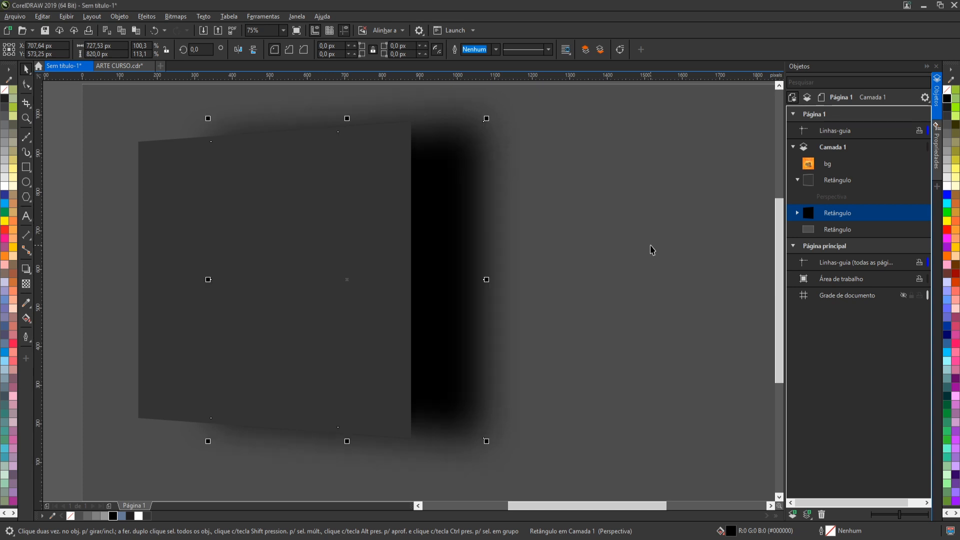
- Apply a uniform transparency of 53 to the black shadow and reduce its height about its centre to about 743.5 px
{"action": "left_click", "coordinate": [26, 283]}
{"action": "left_click_drag", "start_coordinate": [336, 455], "coordinate": [338, 456]}
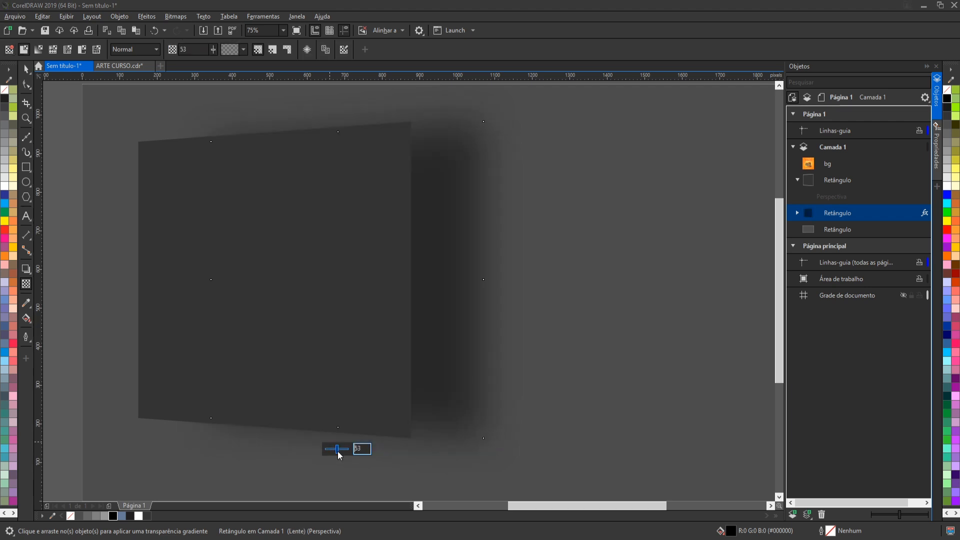
{"action": "key", "text": "space"}
{"action": "left_click_drag", "start_coordinate": [344, 118], "coordinate": [362, 136]}
{"action": "scroll", "coordinate": [366, 183], "scroll_direction": "down", "scroll_amount": 2}
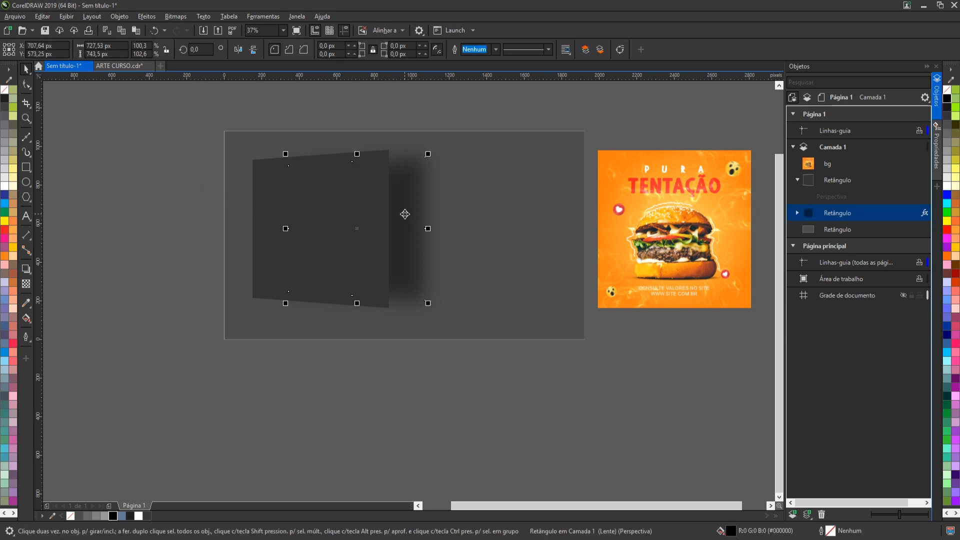
- Hide the blurred shadow and show it again to compare the panel with and without it
{"action": "scroll", "coordinate": [405, 214], "scroll_direction": "up", "scroll_amount": 2}
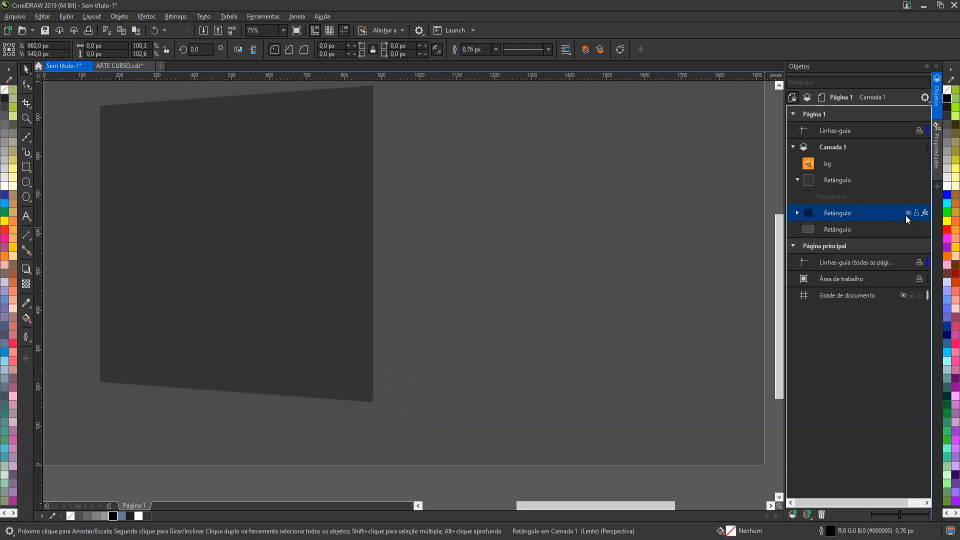
{"action": "scroll", "coordinate": [439, 313], "scroll_direction": "down", "scroll_amount": 2}
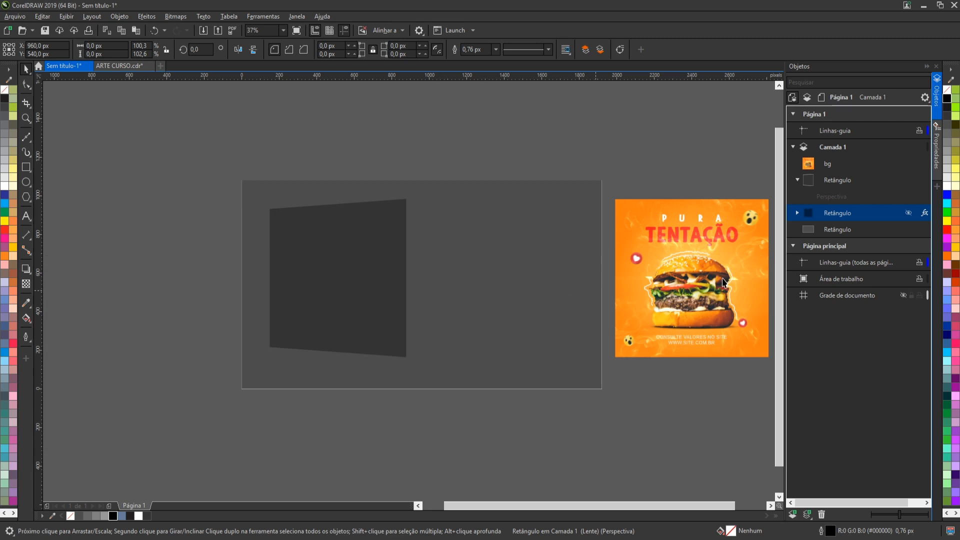
{"action": "left_click", "coordinate": [908, 214]}
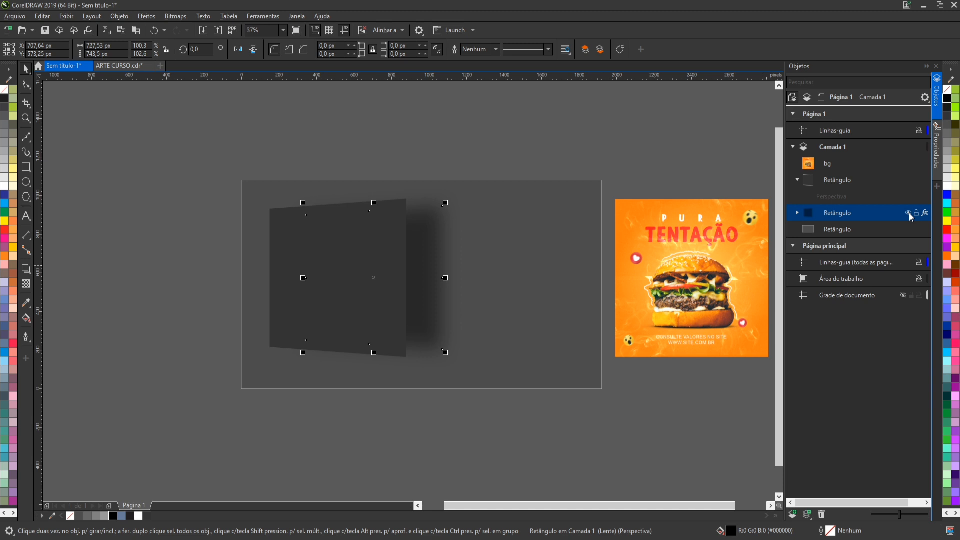
- Give the shadow a linear gradient transparency that fades toward the right, adjusting its midpoint, start and end around the panel's right edge
{"action": "left_click", "coordinate": [26, 284]}
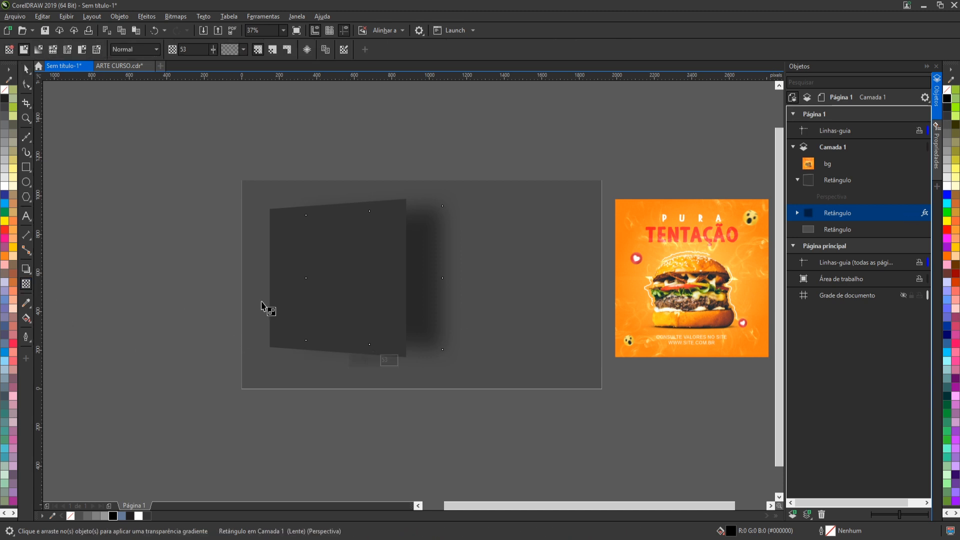
{"action": "left_click_drag", "start_coordinate": [355, 284], "coordinate": [454, 285]}
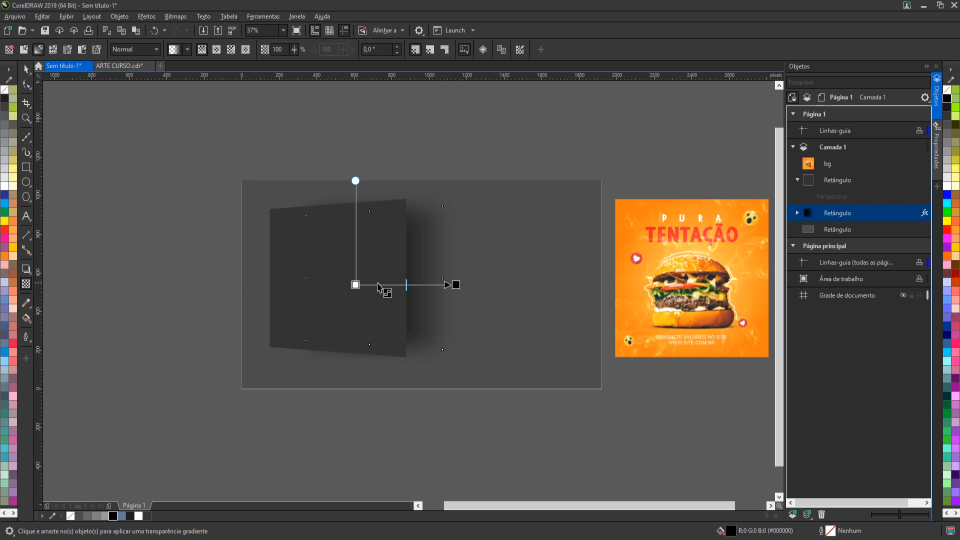
{"action": "scroll", "coordinate": [371, 286], "scroll_direction": "up", "scroll_amount": 2}
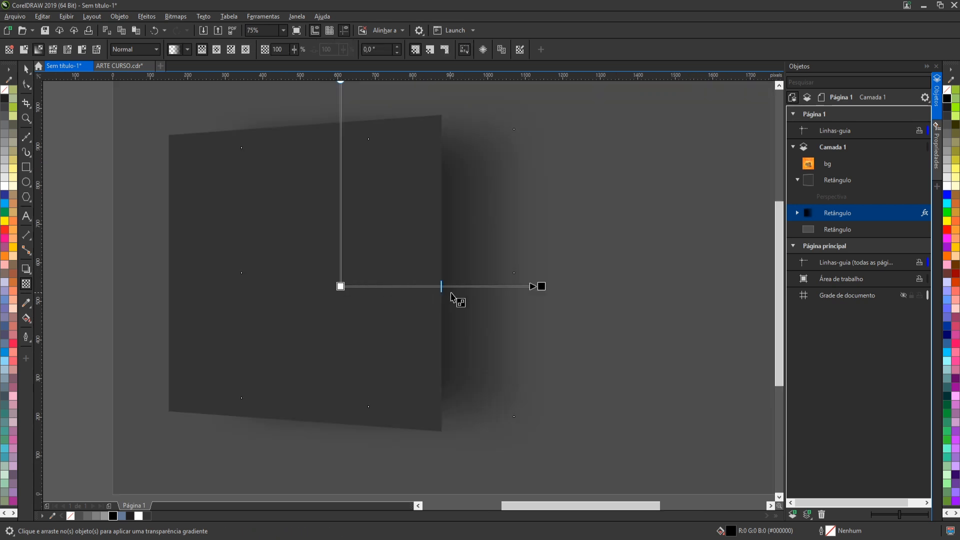
{"action": "left_click_drag", "start_coordinate": [442, 288], "coordinate": [437, 287]}
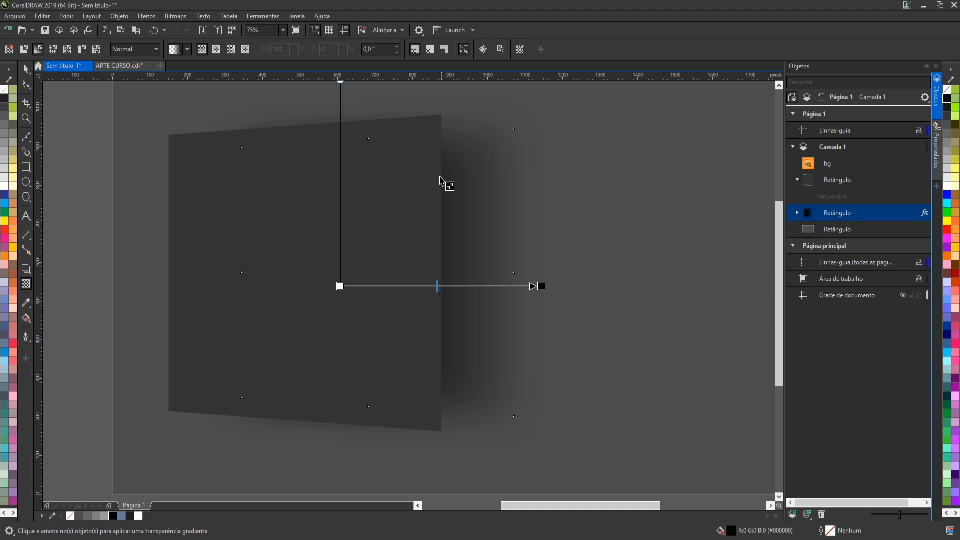
{"action": "left_click_drag", "start_coordinate": [341, 286], "coordinate": [388, 286]}
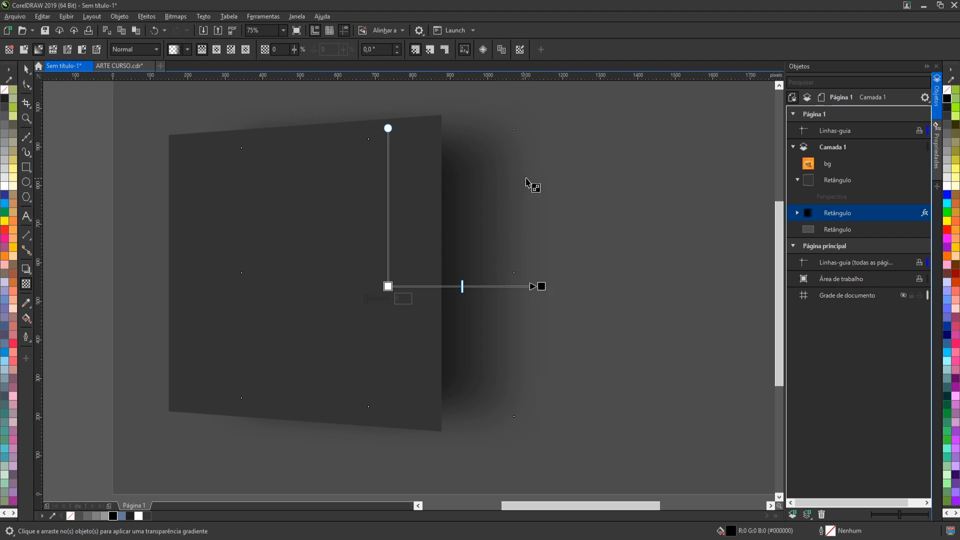
{"action": "left_click_drag", "start_coordinate": [541, 286], "coordinate": [531, 287]}
{"action": "left_click", "coordinate": [26, 69]}
- Lighten the background rectangle's fill to the mid grey #808080
{"action": "scroll", "coordinate": [277, 234], "scroll_direction": "down", "scroll_amount": 2}
{"action": "left_click", "coordinate": [341, 135]}
{"action": "left_click", "coordinate": [490, 185]}
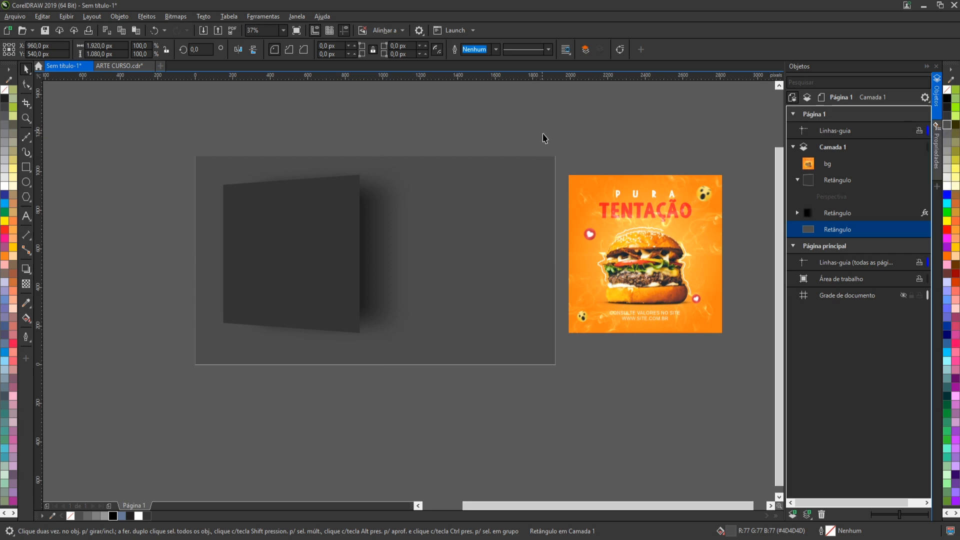
{"action": "left_click", "coordinate": [946, 139]}
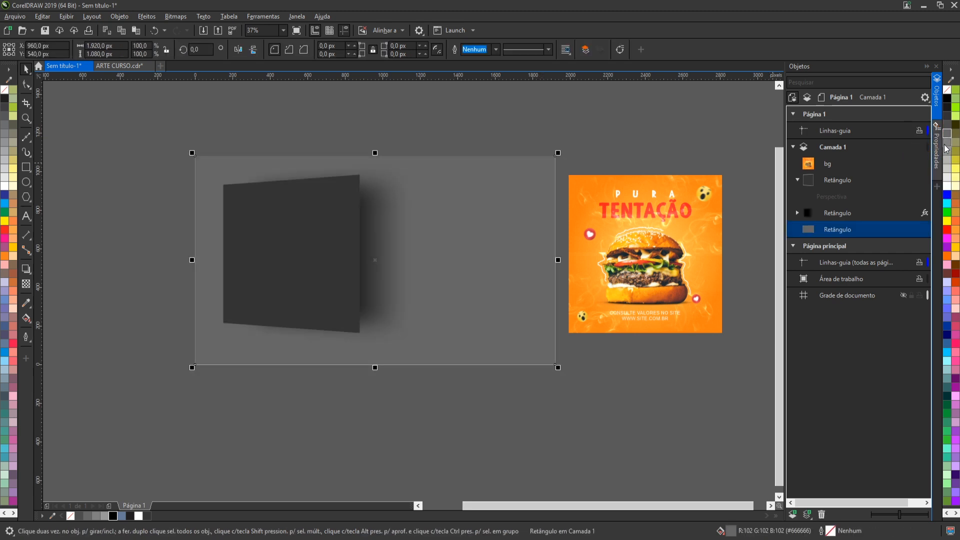
{"action": "left_click", "coordinate": [946, 147]}
{"action": "left_click", "coordinate": [434, 136]}
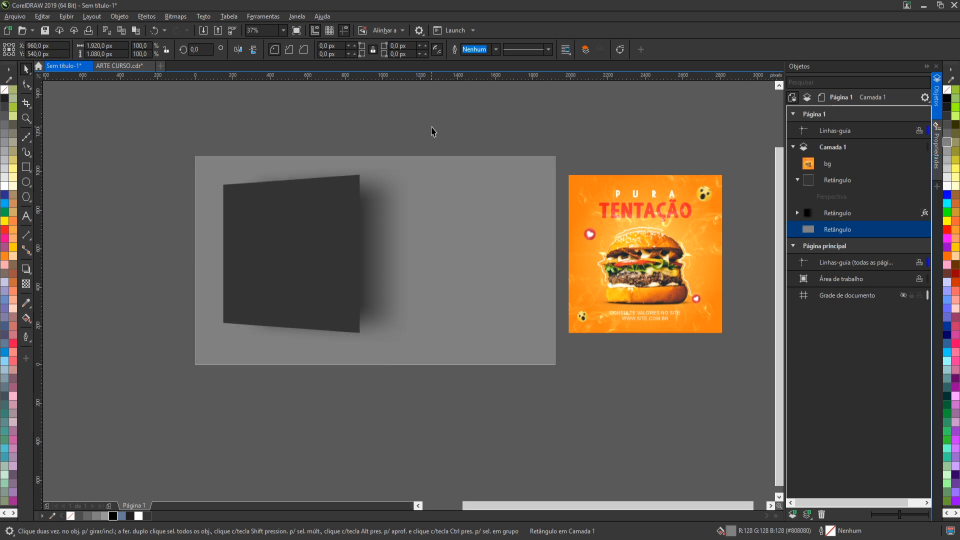
{"action": "scroll", "coordinate": [306, 184], "scroll_direction": "up", "scroll_amount": 1}
{"action": "scroll", "coordinate": [332, 183], "scroll_direction": "down", "scroll_amount": 1}
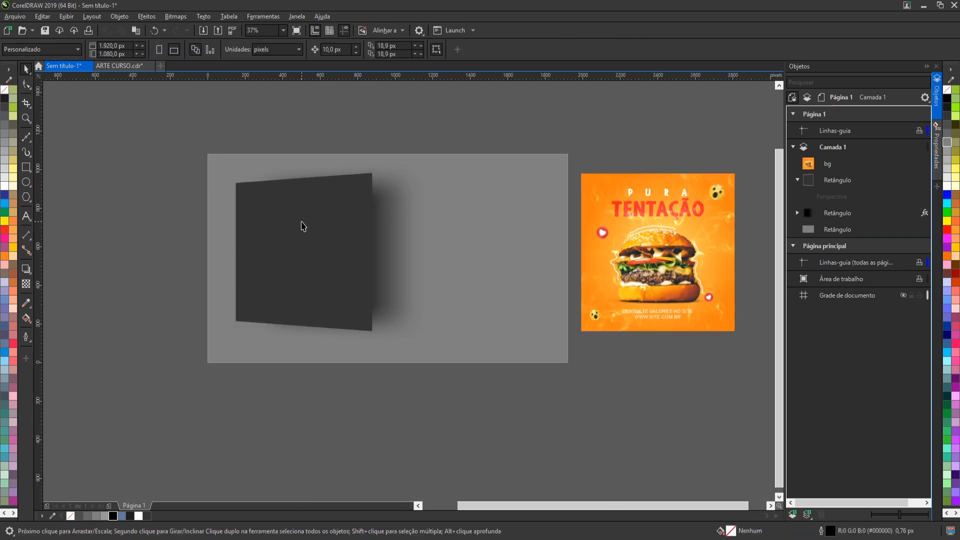
- Turn the dark perspective panel into an empty PowerClip frame and place the burger artwork inside it
{"action": "left_click", "coordinate": [302, 226]}
{"action": "right_click", "coordinate": [304, 236]}
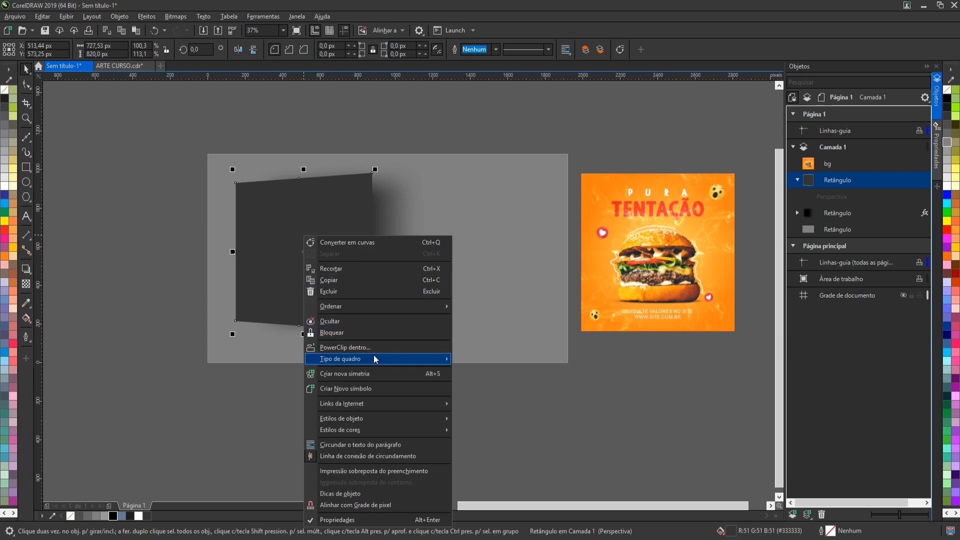
{"action": "mouse_move", "coordinate": [375, 359]}
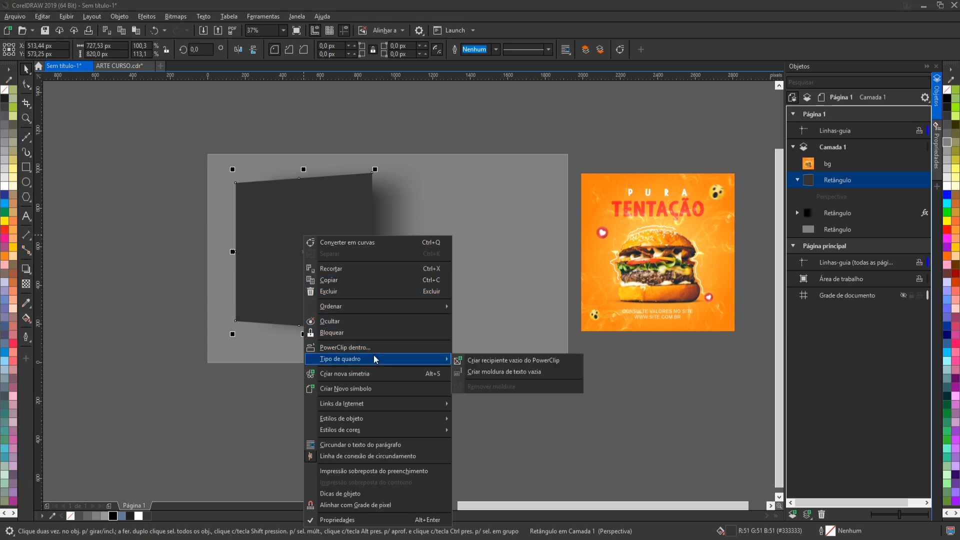
{"action": "left_click", "coordinate": [469, 364]}
{"action": "left_click_drag", "start_coordinate": [657, 254], "coordinate": [303, 250]}
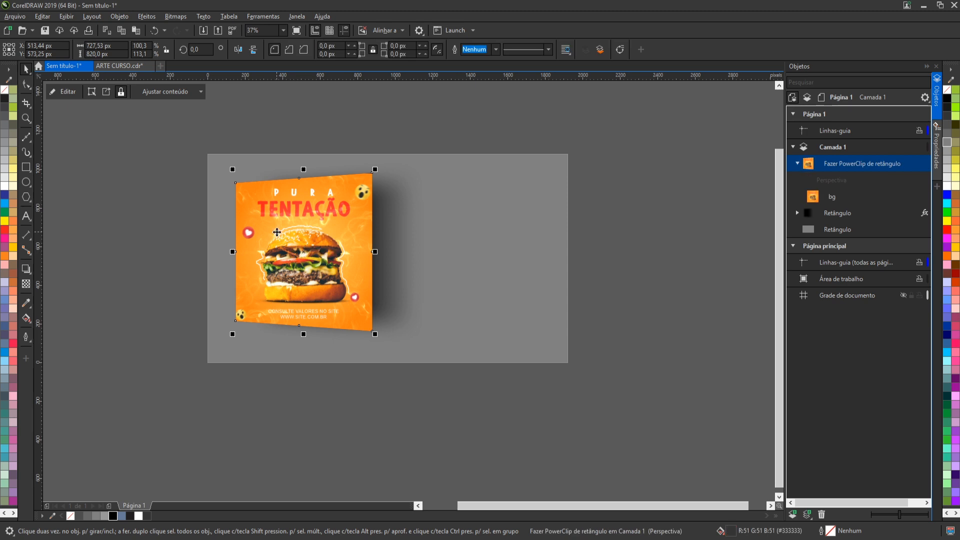
- Edit the PowerClip contents, add a perspective to the burger artwork and pull its upper corners onto the frame's upper corners
{"action": "scroll", "coordinate": [263, 233], "scroll_direction": "up", "scroll_amount": 2}
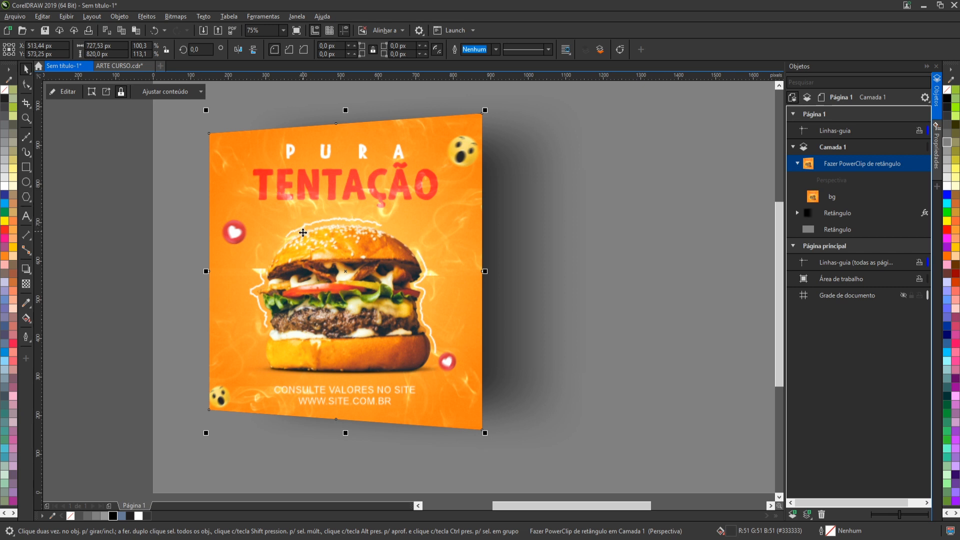
{"action": "left_click", "coordinate": [64, 93]}
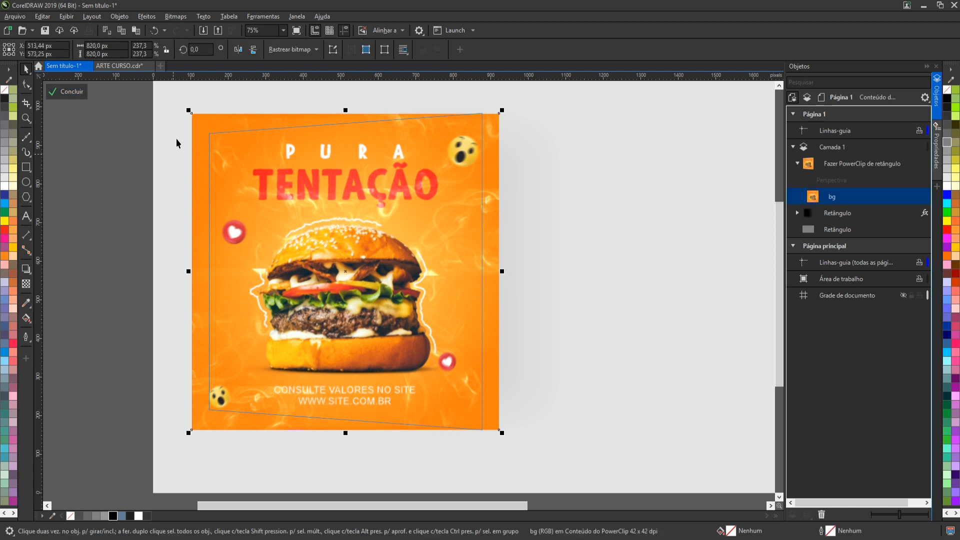
{"action": "left_click", "coordinate": [128, 20]}
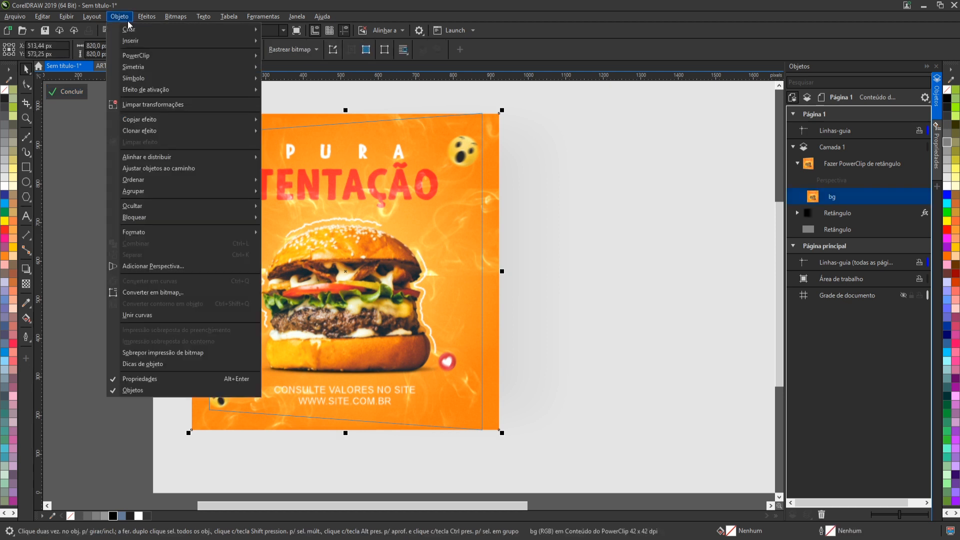
{"action": "left_click", "coordinate": [152, 271]}
{"action": "left_click_drag", "start_coordinate": [195, 118], "coordinate": [209, 132]}
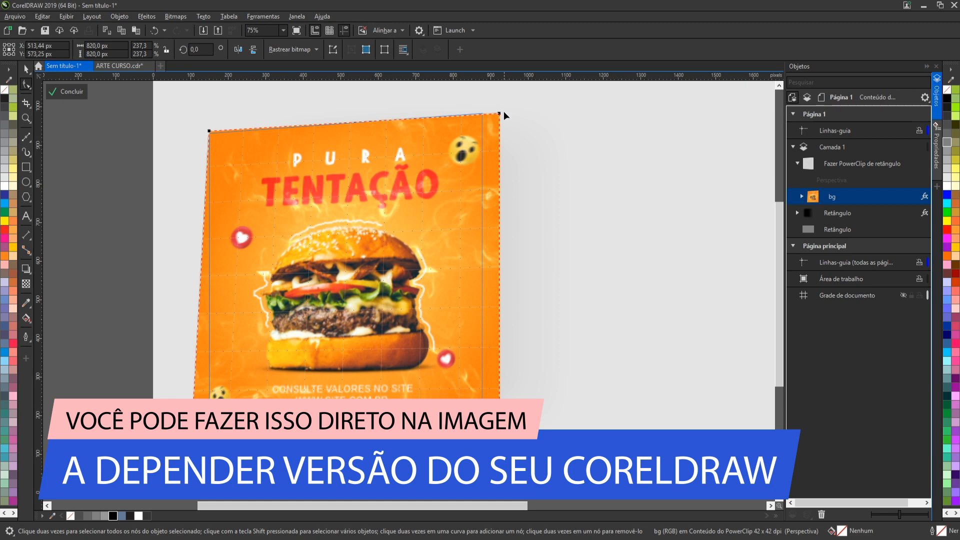
{"action": "left_click_drag", "start_coordinate": [502, 115], "coordinate": [487, 114]}
- Match the artwork's remaining perspective corners to the frame outline and finish editing the PowerClip contents
{"action": "scroll", "coordinate": [209, 415], "scroll_direction": "up", "scroll_amount": 3}
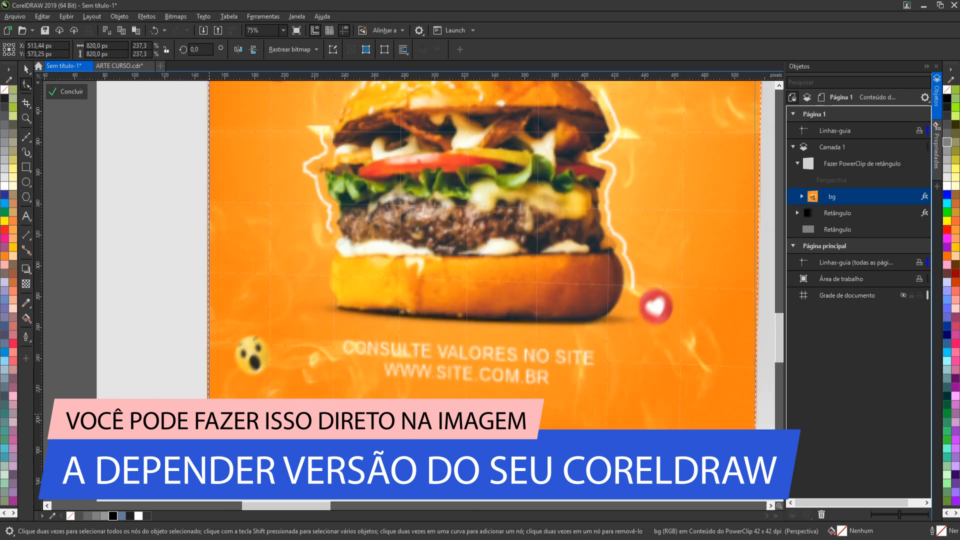
{"action": "scroll", "coordinate": [211, 395], "scroll_direction": "down", "scroll_amount": 4}
{"action": "scroll", "coordinate": [379, 231], "scroll_direction": "up", "scroll_amount": 2}
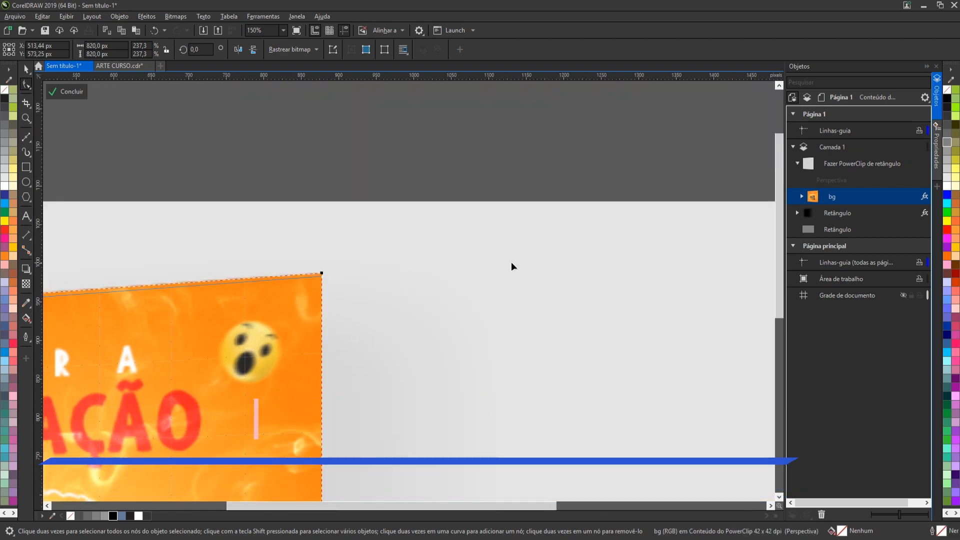
{"action": "scroll", "coordinate": [511, 262], "scroll_direction": "down", "scroll_amount": 3}
{"action": "scroll", "coordinate": [329, 276], "scroll_direction": "up", "scroll_amount": 2}
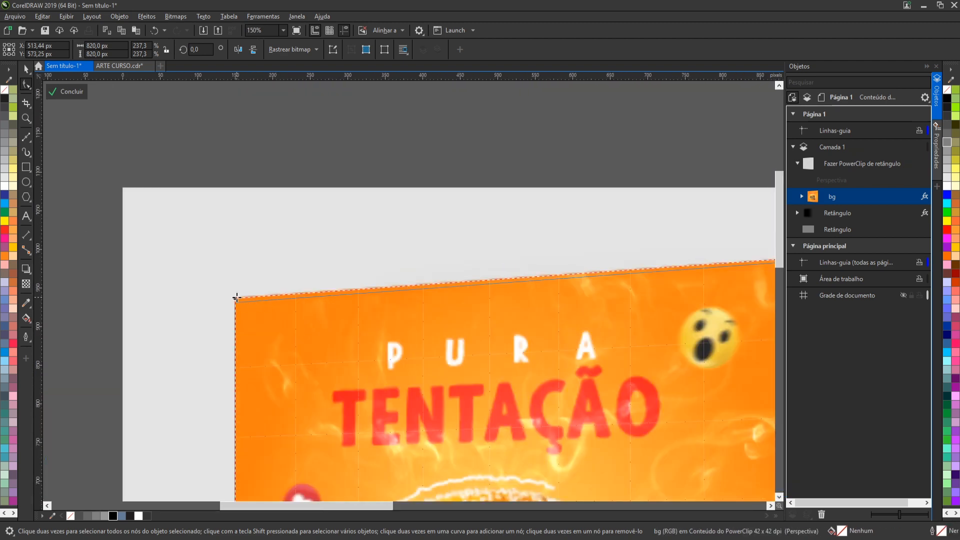
{"action": "scroll", "coordinate": [237, 299], "scroll_direction": "down", "scroll_amount": 3}
{"action": "left_click", "coordinate": [72, 93]}
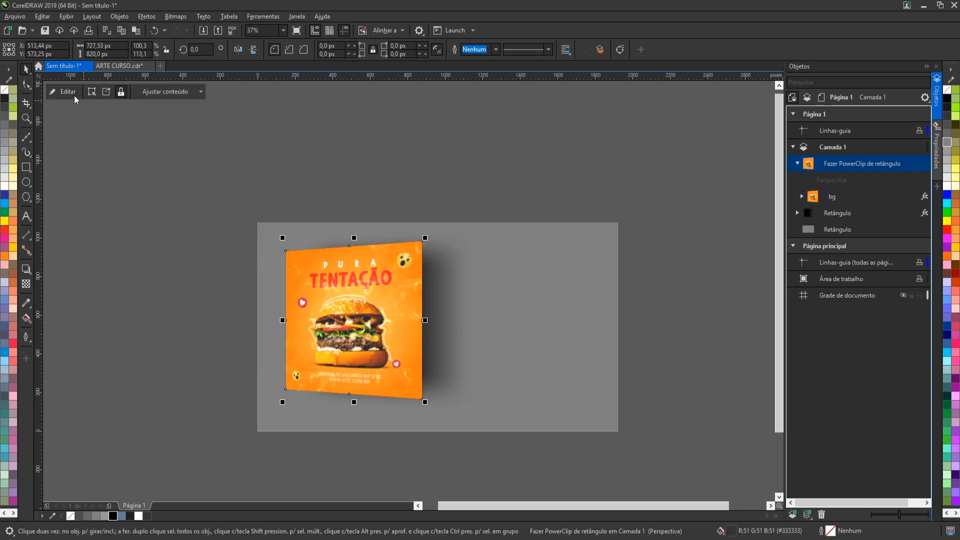
{"action": "left_click", "coordinate": [160, 192]}
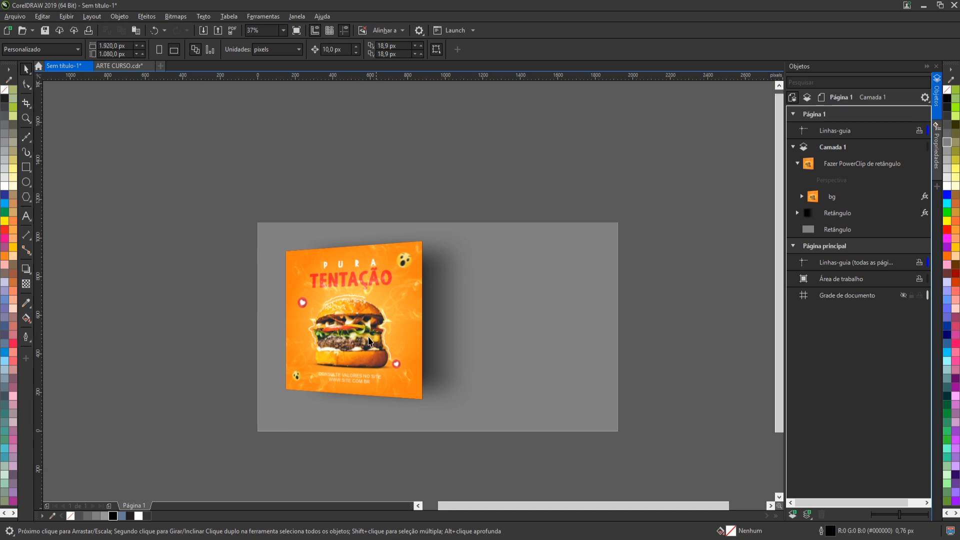
{"action": "scroll", "coordinate": [339, 349], "scroll_direction": "up", "scroll_amount": 2}
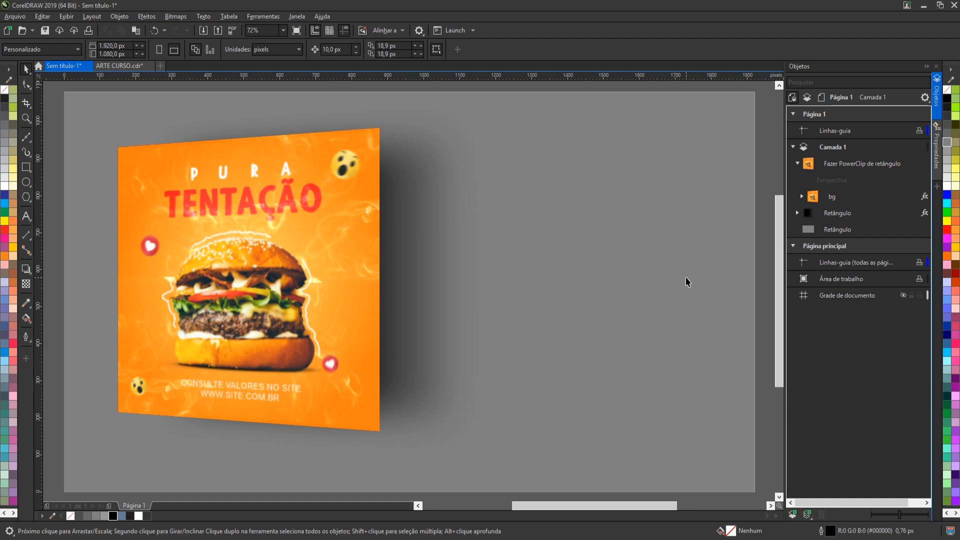
- Switch to the Chrome browser and search Google Images for "super man"
{"action": "left_click", "coordinate": [924, 7]}
{"action": "double_click", "coordinate": [927, 19]}
{"action": "left_click", "coordinate": [371, 336]}
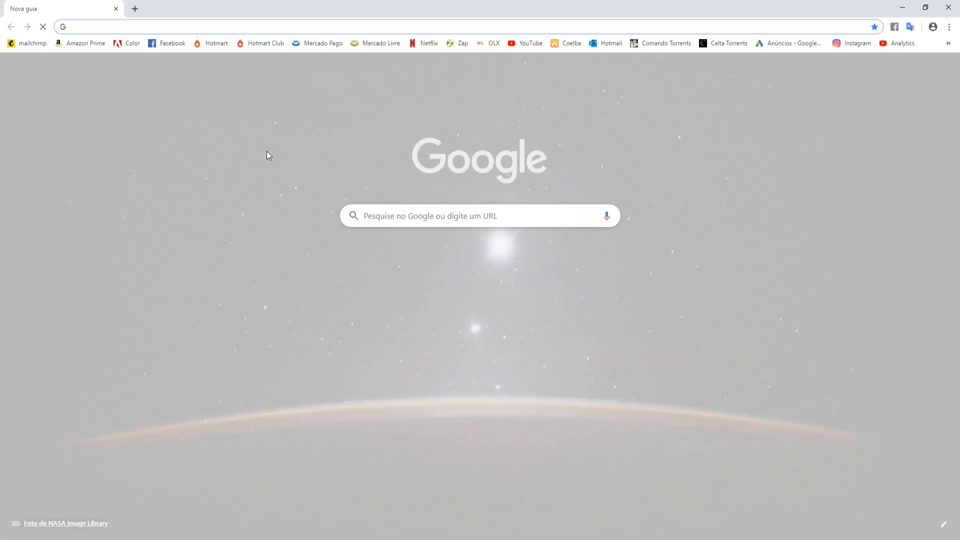
{"action": "type", "text": "su"}
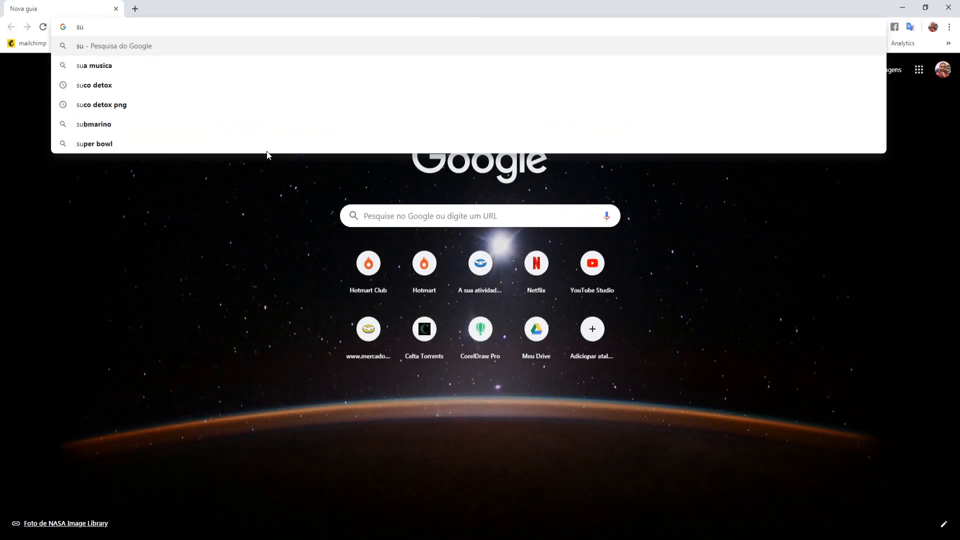
{"action": "type", "text": "per man]"}
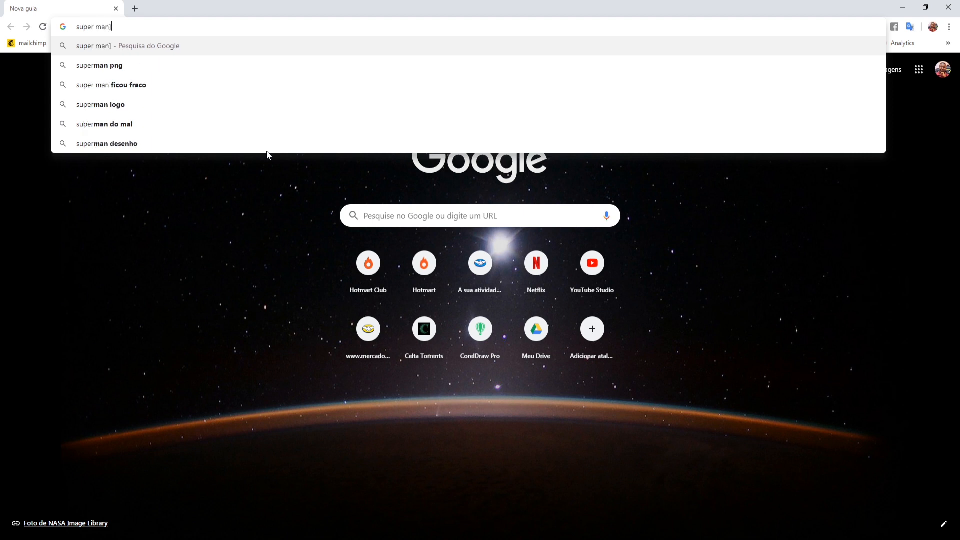
{"action": "key", "text": "BackSpace"}
{"action": "key", "text": "Return"}
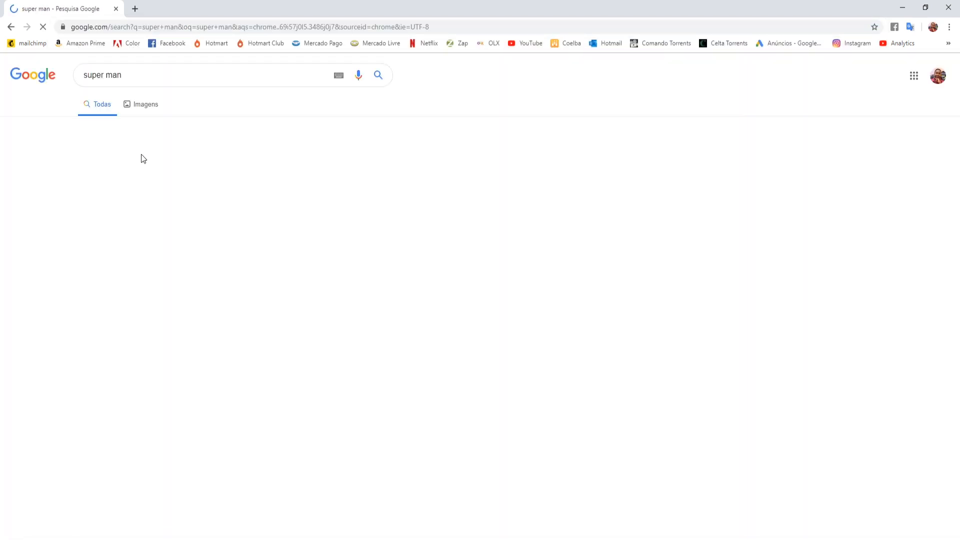
{"action": "left_click", "coordinate": [138, 105]}
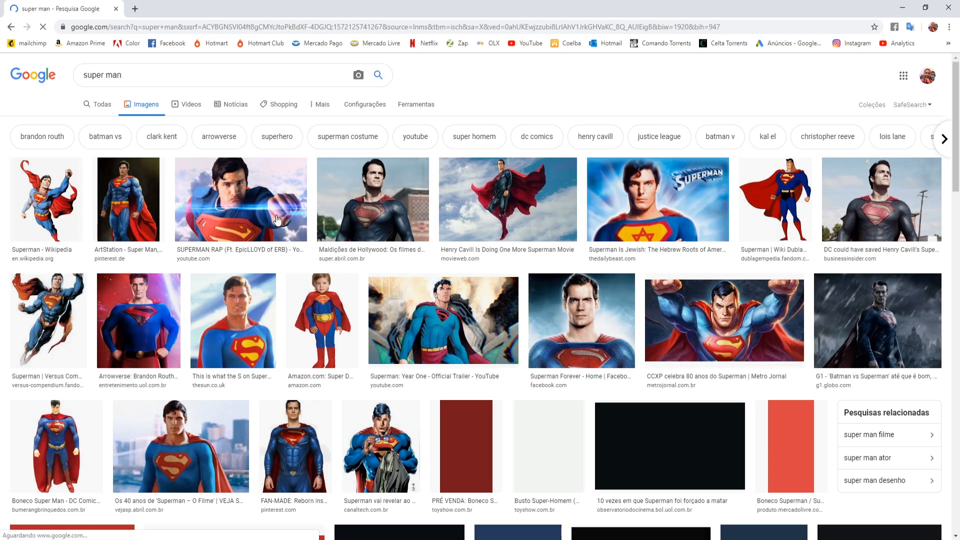
- Open the large preview of the "Superman The Movie" image, copy it and switch back to the mug mockup in CorelDRAW
{"action": "left_click", "coordinate": [611, 196]}
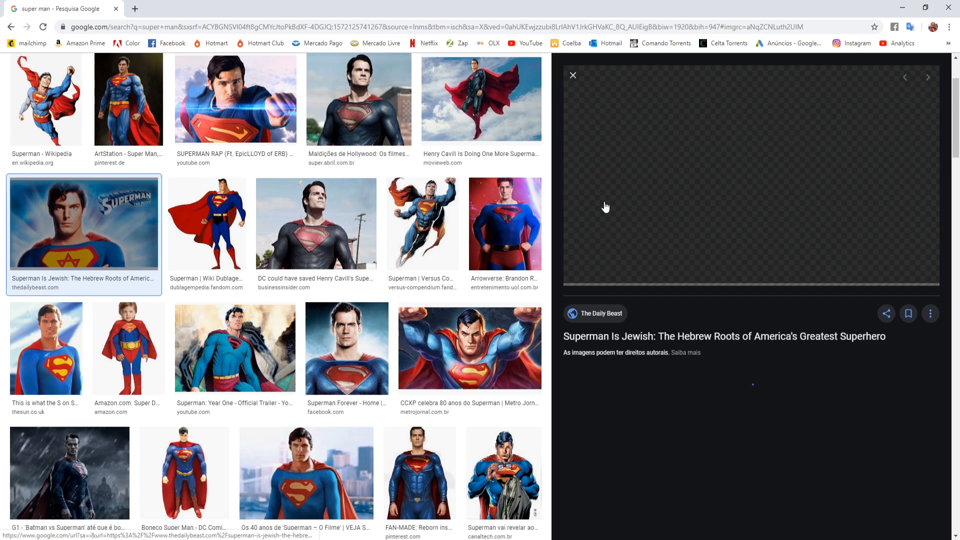
{"action": "right_click", "coordinate": [661, 163]}
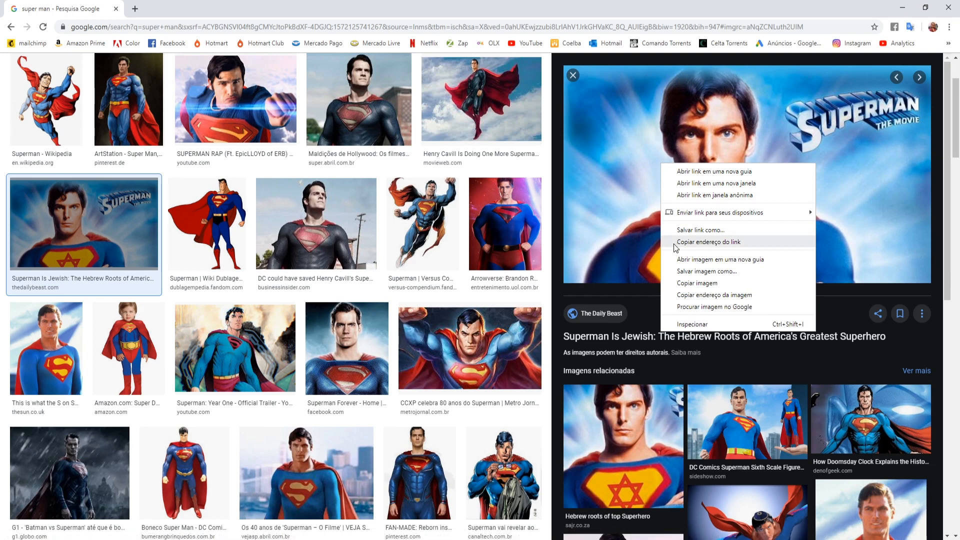
{"action": "left_click", "coordinate": [699, 283]}
{"action": "key", "text": "alt+Tab"}
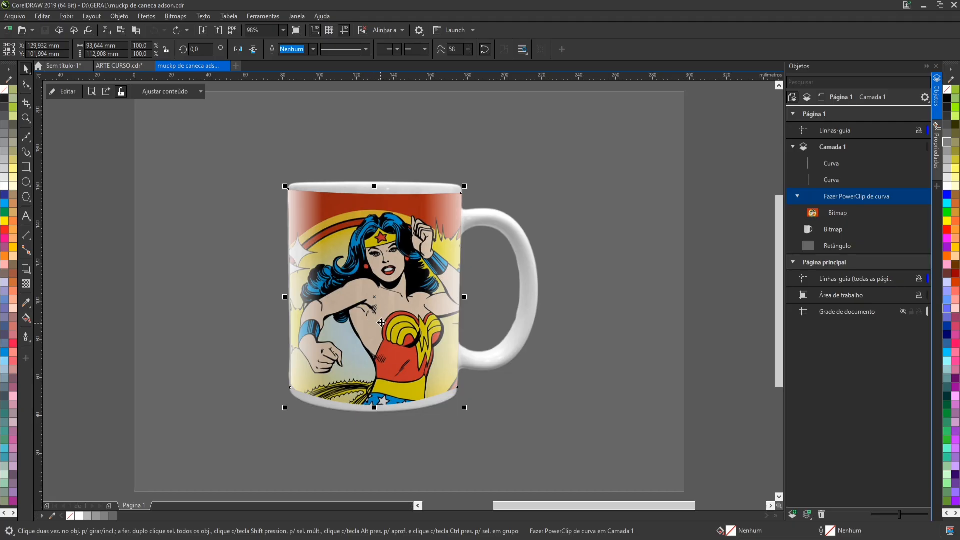
- Edit the mug's PowerClip contents, delete the Wonder Woman bitmap and finish editing the empty frame
{"action": "left_click", "coordinate": [65, 91]}
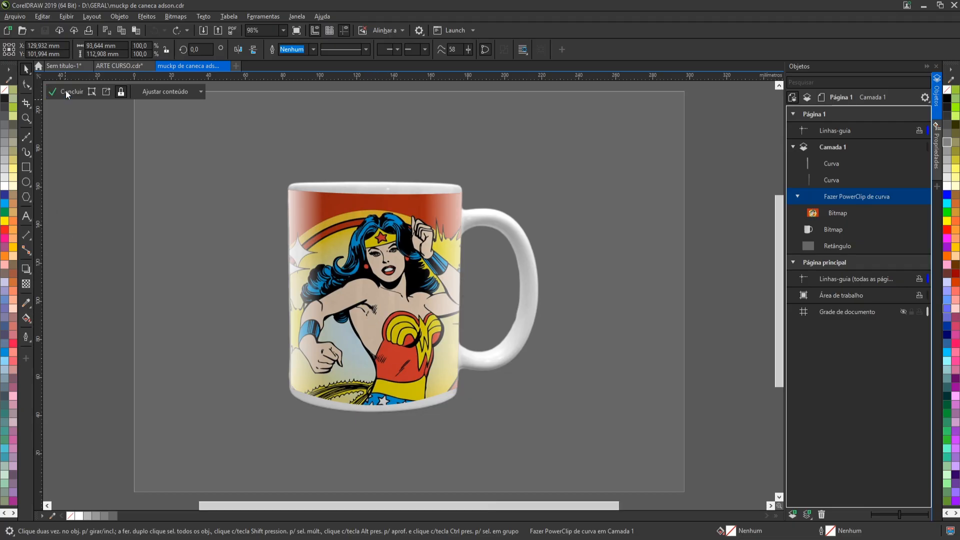
{"action": "left_click", "coordinate": [219, 203]}
{"action": "key", "text": "Delete"}
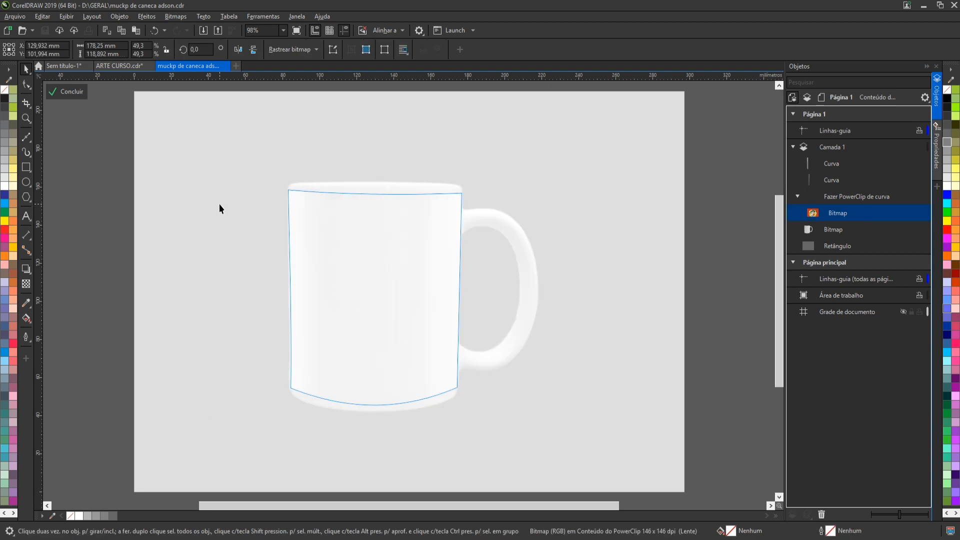
{"action": "left_click", "coordinate": [72, 95]}
{"action": "scroll", "coordinate": [559, 232], "scroll_direction": "down", "scroll_amount": 2}
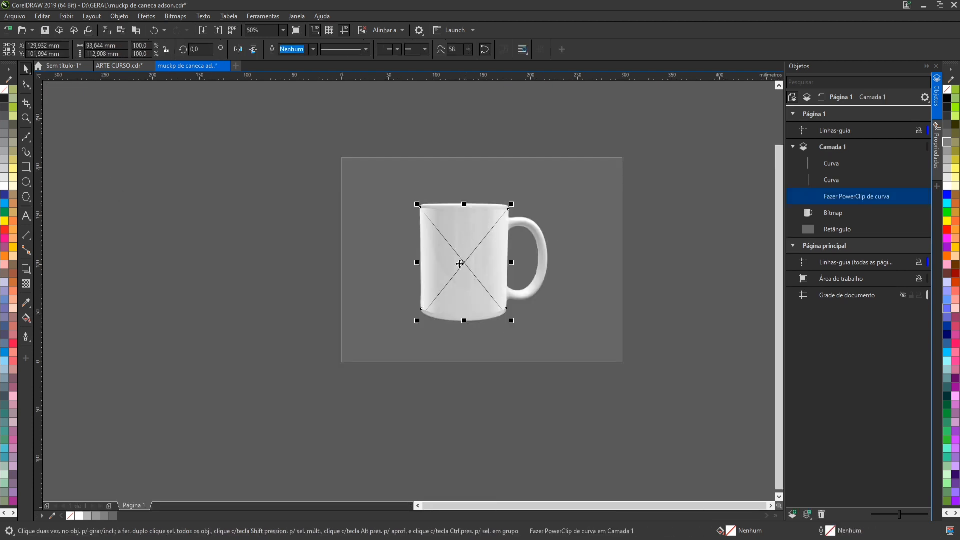
- Paste the copied Superman image, move it off the page and place it inside the mug's PowerClip frame
{"action": "left_click", "coordinate": [211, 259]}
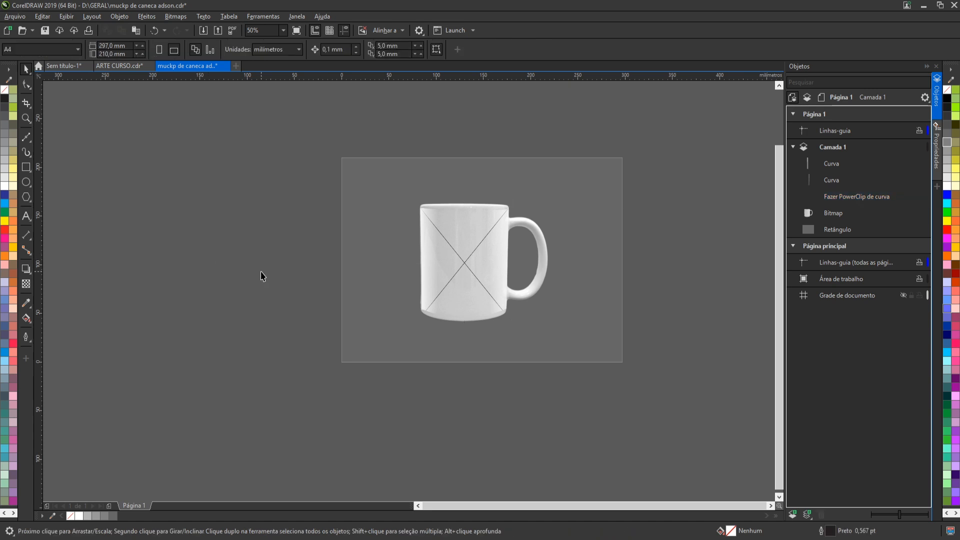
{"action": "key", "text": "ctrl+v"}
{"action": "left_click_drag", "start_coordinate": [553, 262], "coordinate": [311, 255]}
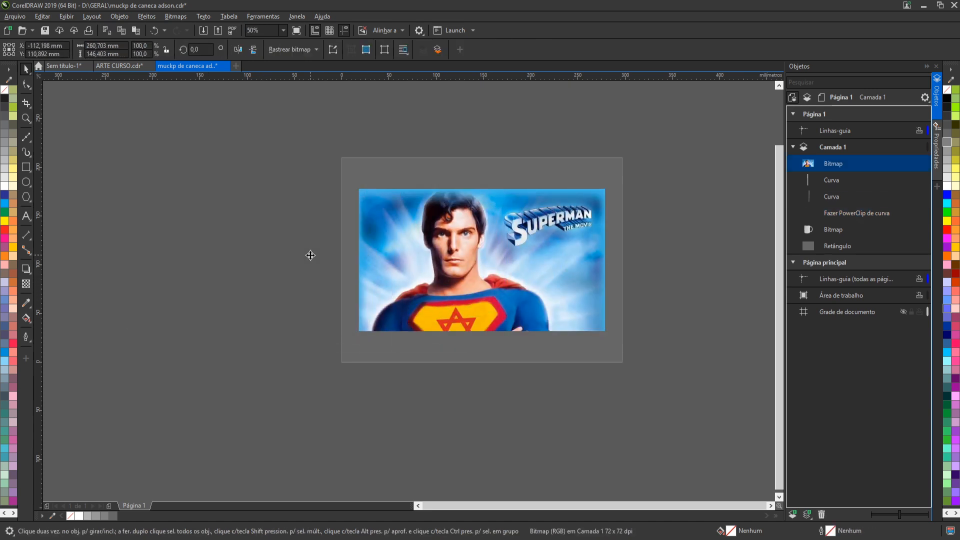
{"action": "left_click_drag", "start_coordinate": [243, 259], "coordinate": [462, 260]}
{"action": "scroll", "coordinate": [457, 258], "scroll_direction": "up", "scroll_amount": 1}
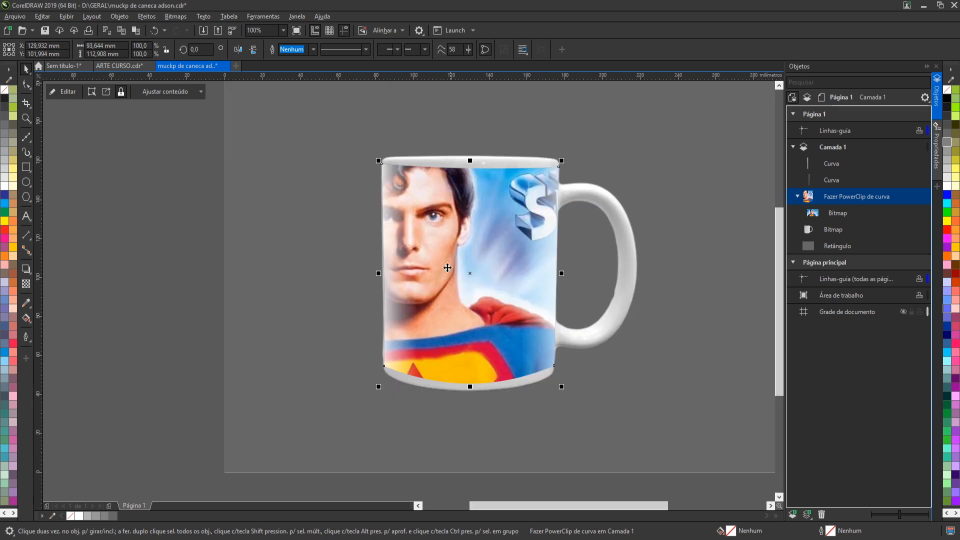
- Edit the PowerClip contents, scale the Superman image to about 83.4%, centre the face within the mug outline and finish editing
{"action": "left_click", "coordinate": [68, 95]}
{"action": "left_click_drag", "start_coordinate": [460, 265], "coordinate": [514, 283]}
{"action": "left_click_drag", "start_coordinate": [271, 141], "coordinate": [312, 146]}
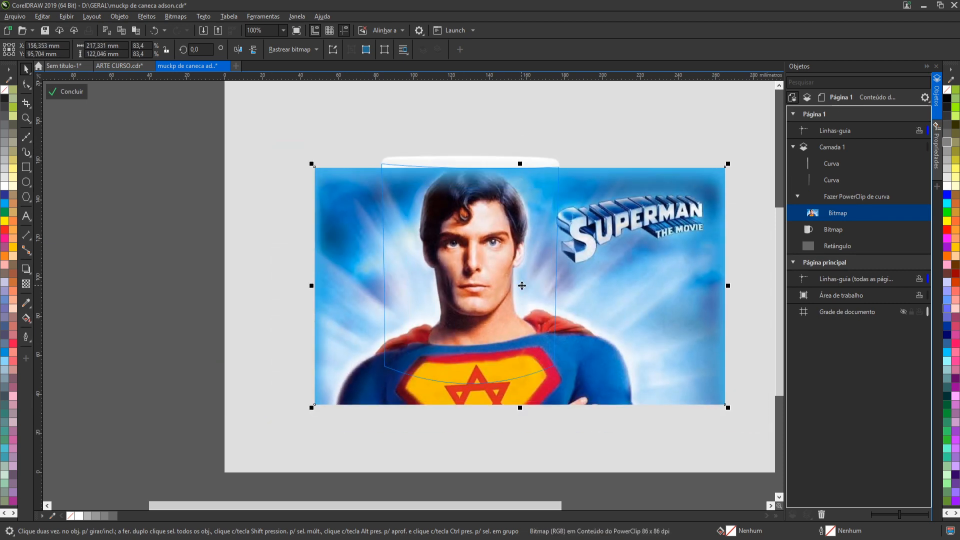
{"action": "left_click_drag", "start_coordinate": [520, 283], "coordinate": [499, 267]}
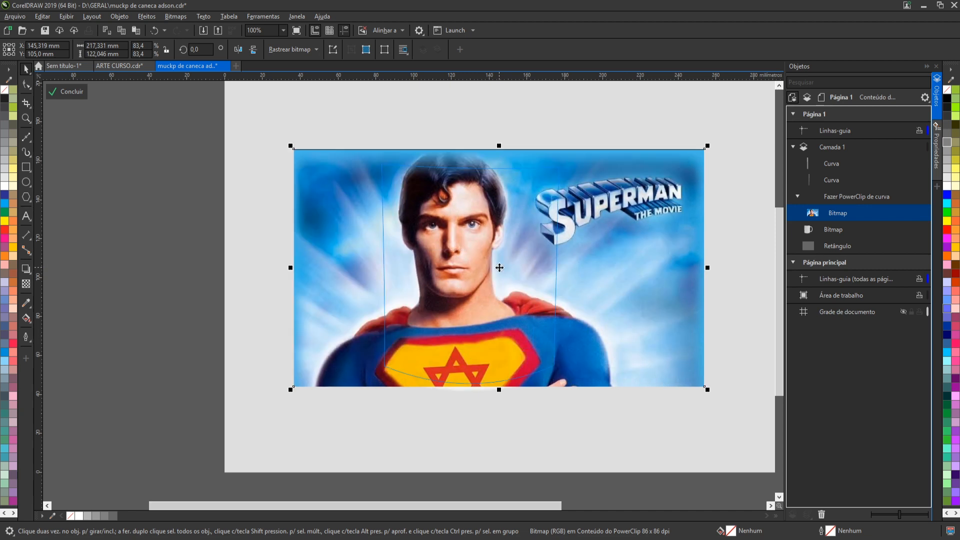
{"action": "left_click_drag", "start_coordinate": [602, 245], "coordinate": [610, 253]}
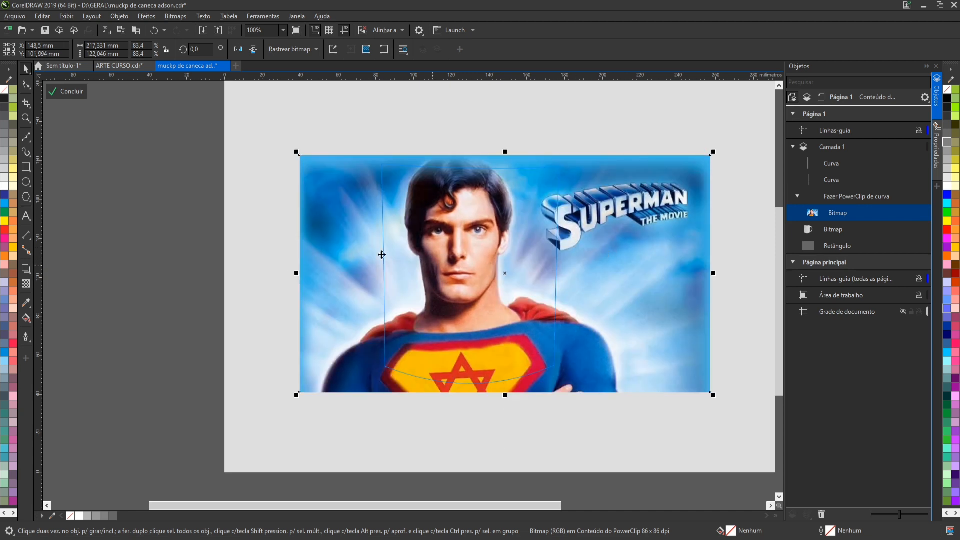
{"action": "left_click", "coordinate": [67, 92]}
{"action": "scroll", "coordinate": [378, 289], "scroll_direction": "down", "scroll_amount": 1}
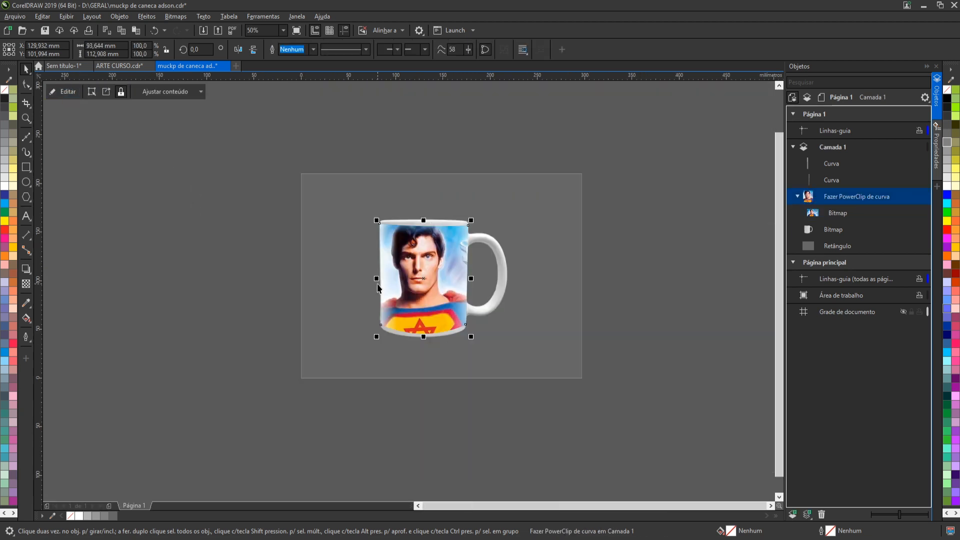
{"action": "left_click", "coordinate": [202, 238]}
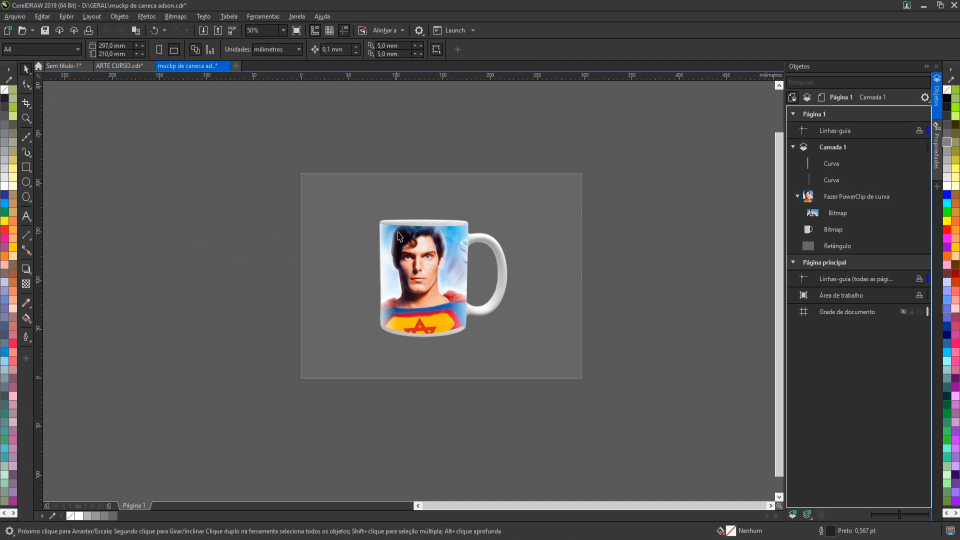
- Pull the two semi-transparent white highlight curves away from the mug's sides and undo both moves
{"action": "scroll", "coordinate": [410, 293], "scroll_direction": "up", "scroll_amount": 1}
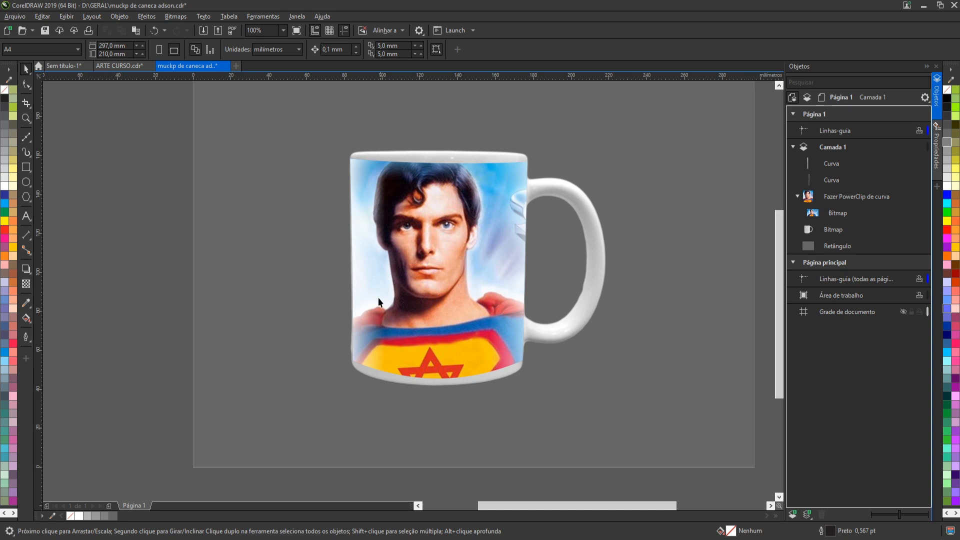
{"action": "left_click_drag", "start_coordinate": [359, 254], "coordinate": [289, 295]}
{"action": "left_click_drag", "start_coordinate": [490, 256], "coordinate": [545, 238]}
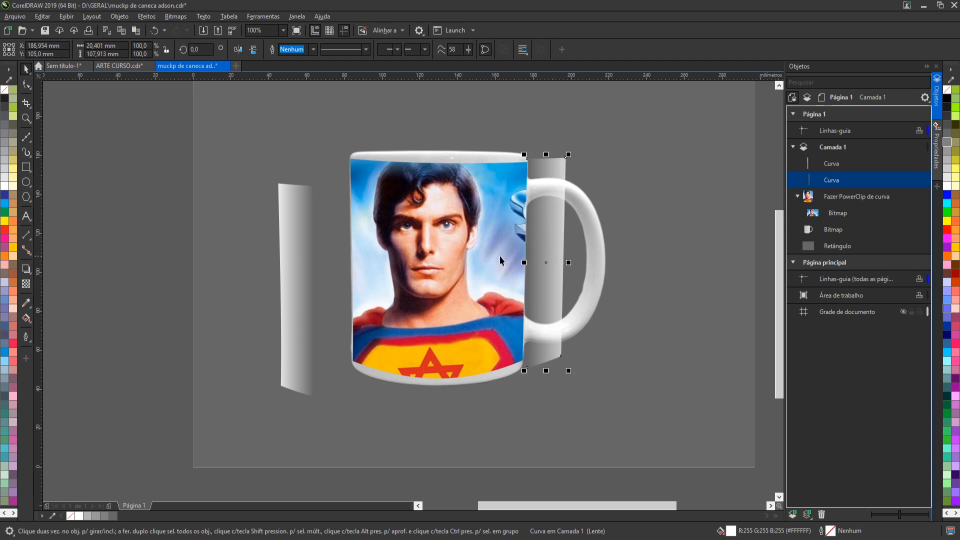
{"action": "key", "text": "ctrl+z"}
{"action": "key", "text": "ctrl+z"}
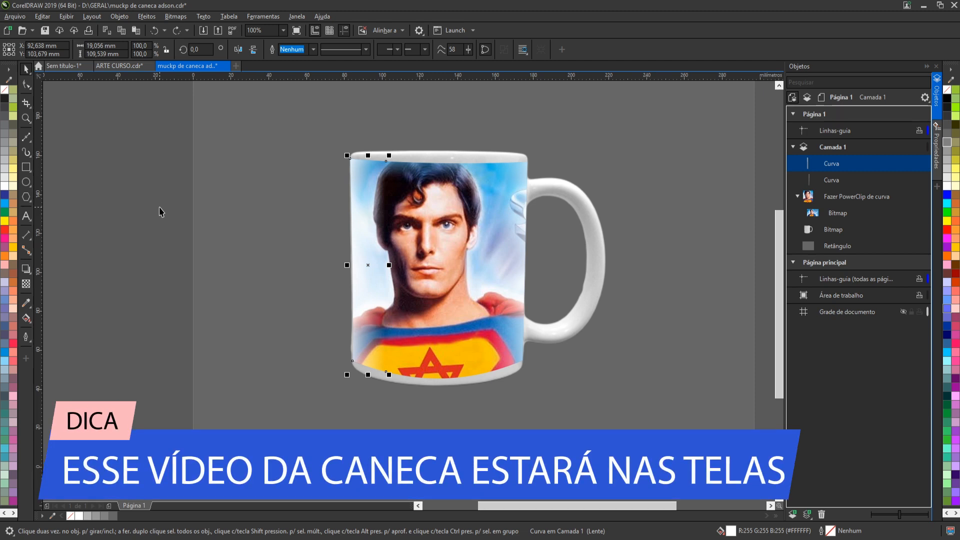
- Switch to the untitled burger document and move the angled panel with its shadow to the right half of the page
{"action": "left_click", "coordinate": [55, 70]}
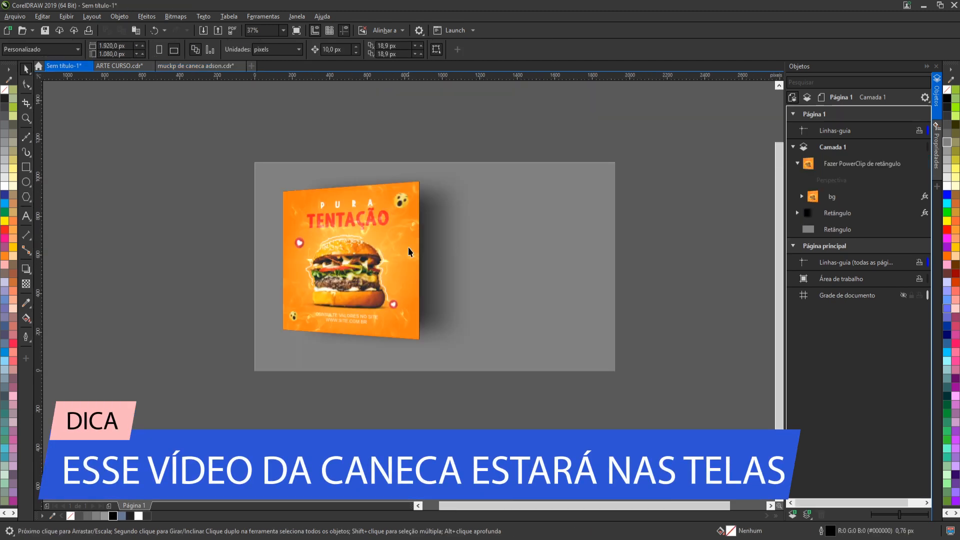
{"action": "left_click_drag", "start_coordinate": [245, 138], "coordinate": [532, 282]}
{"action": "left_click", "coordinate": [461, 144]}
{"action": "left_click", "coordinate": [500, 239]}
- Duplicate the burger panel with its shadow onto the page's left half, scale the copy down and fit the page in view
{"action": "left_click_drag", "start_coordinate": [400, 141], "coordinate": [650, 385]}
{"action": "left_click_drag", "start_coordinate": [508, 261], "coordinate": [343, 280]}
{"action": "left_click_drag", "start_coordinate": [252, 159], "coordinate": [287, 188]}
{"action": "left_click", "coordinate": [218, 231]}
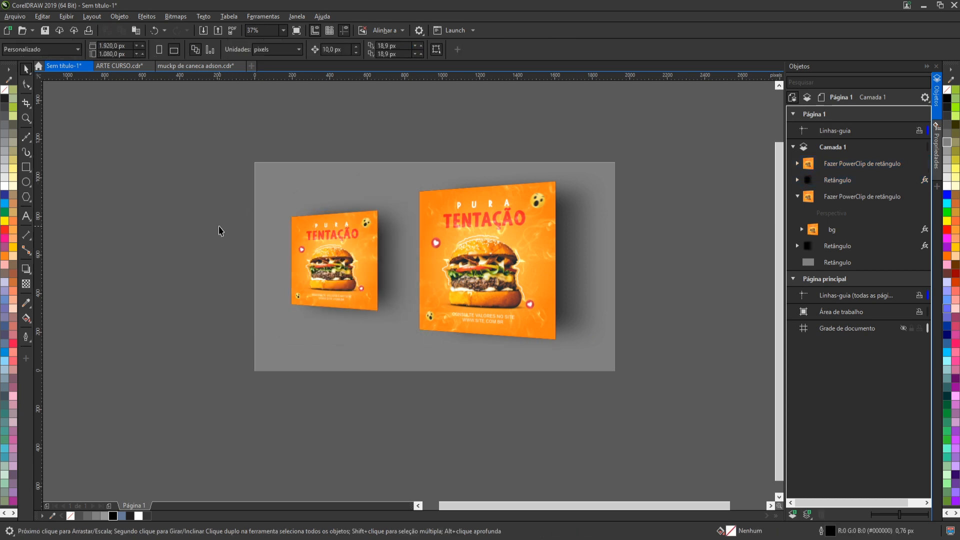
{"action": "key", "text": "shift+F4"}
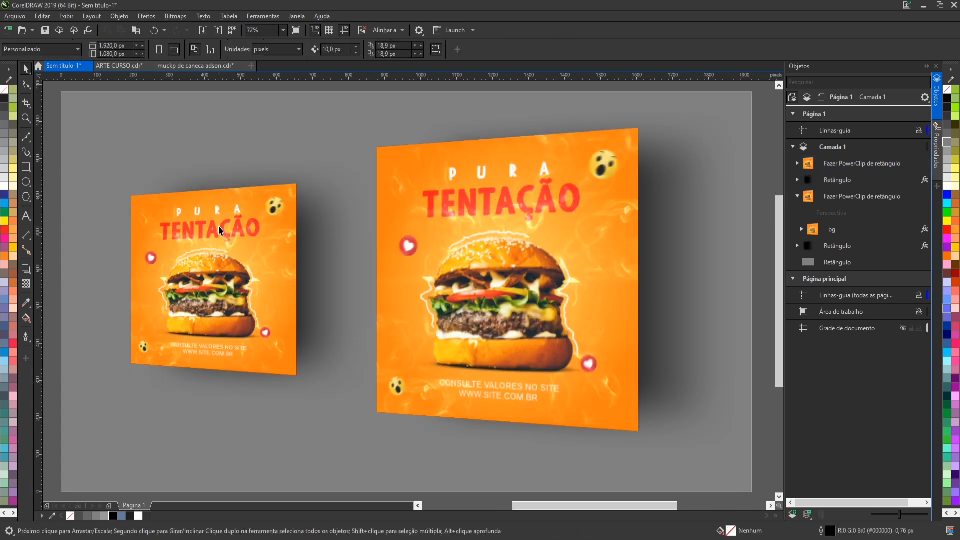